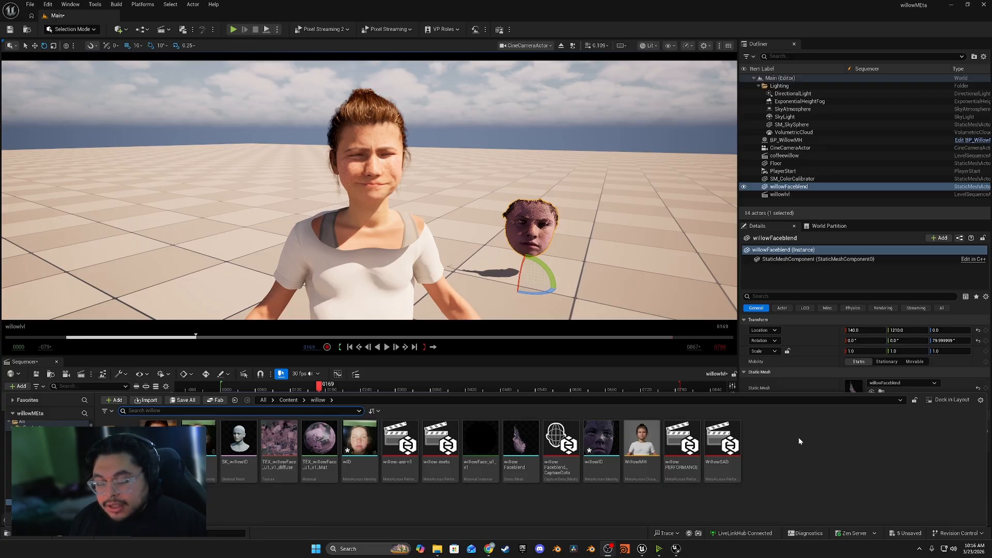
- Search the plugin list for metahuman and live link, check which of those plugins are enabled, and close the list
{"action": "left_click", "coordinate": [48, 4]}
{"action": "left_click", "coordinate": [67, 134]}
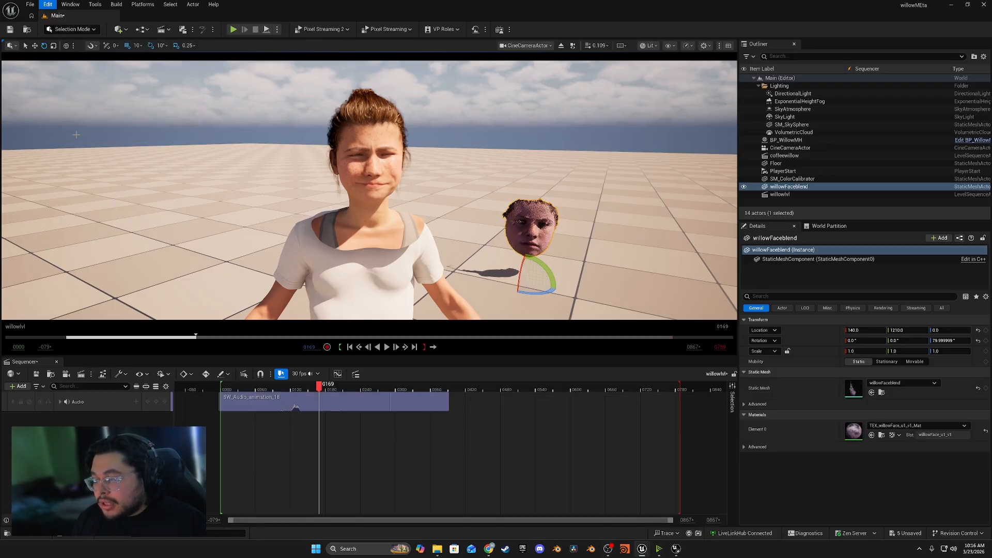
{"action": "type", "text": "metahuman"}
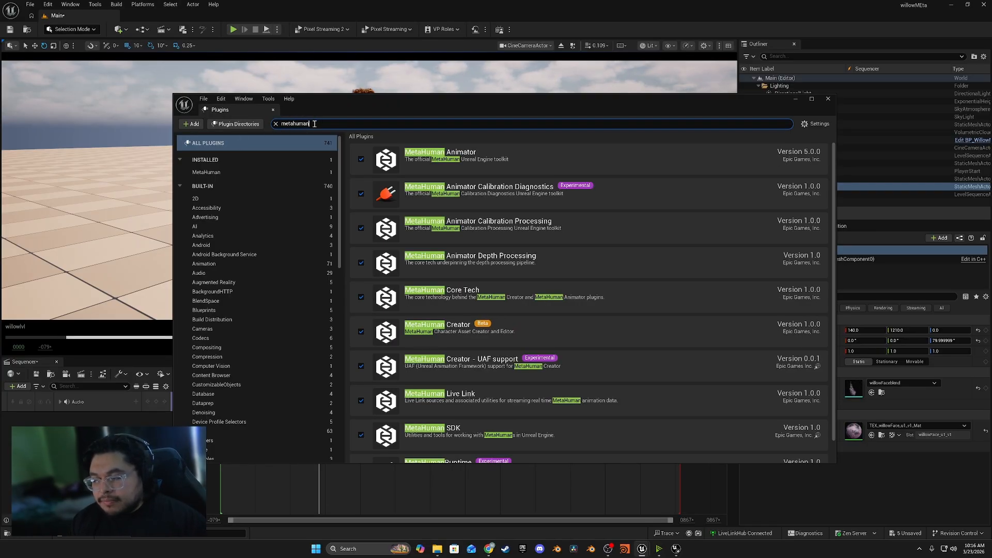
{"action": "left_click_drag", "start_coordinate": [311, 123], "coordinate": [273, 126]}
{"action": "type", "text": "lki"}
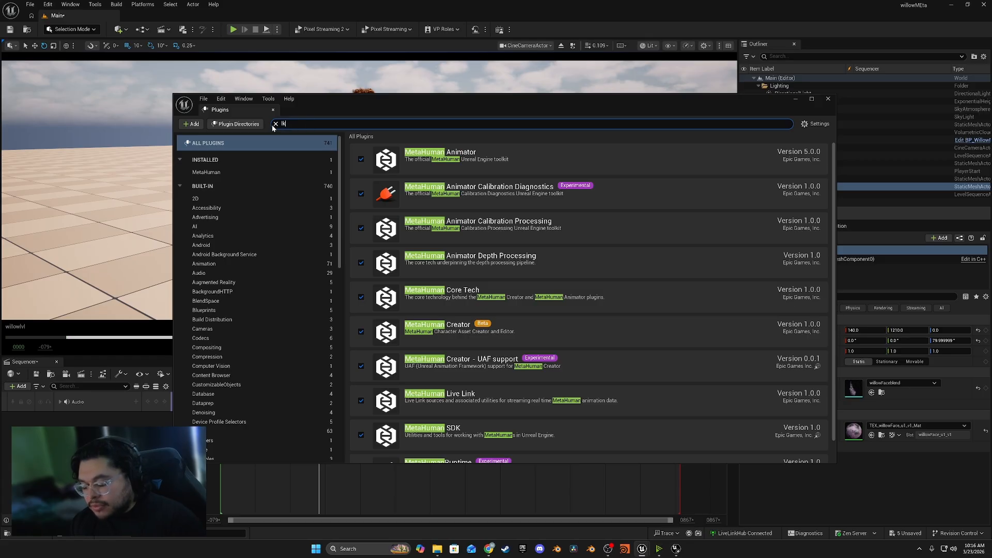
{"action": "key", "text": "BackSpace"}
{"action": "key", "text": "BackSpace"}
{"action": "type", "text": "ive link"}
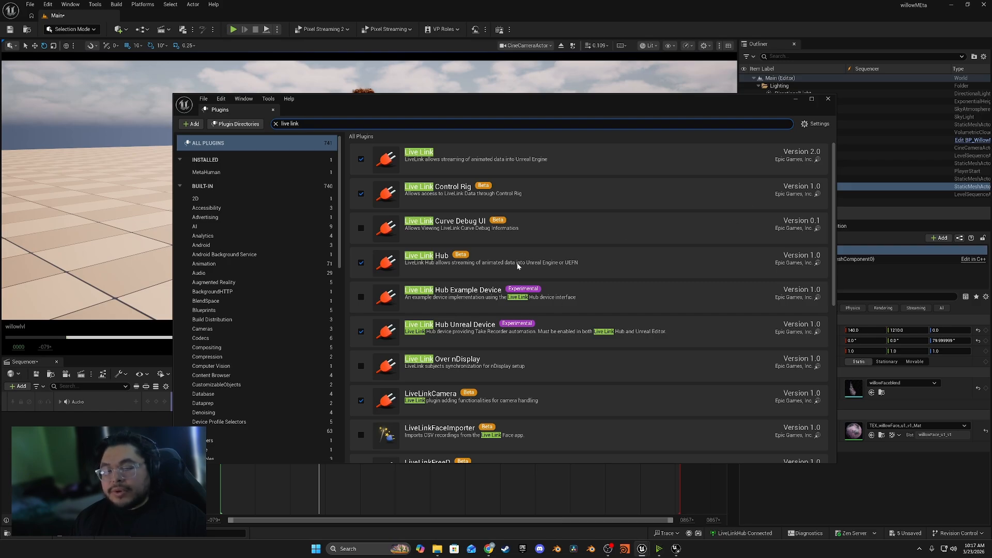
{"action": "left_click", "coordinate": [828, 99]}
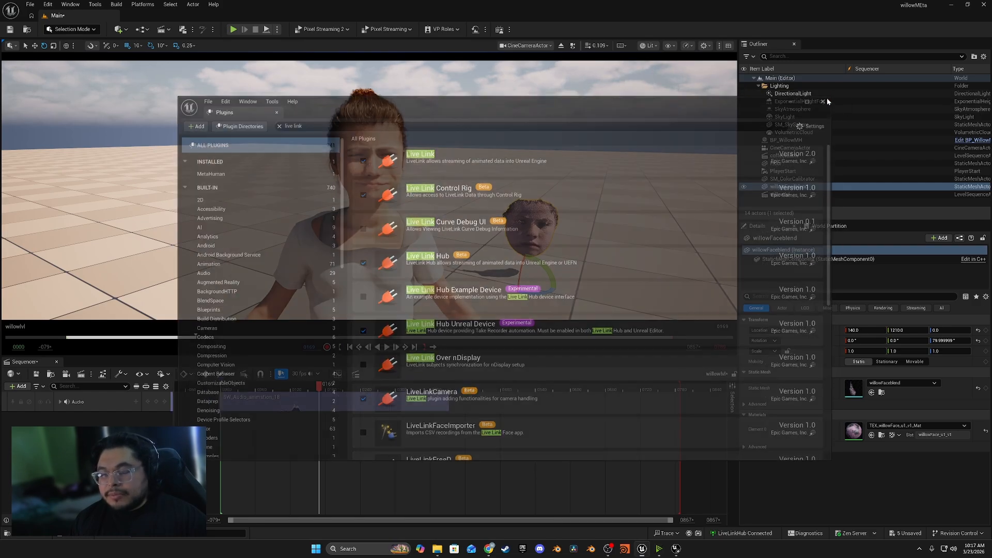
- Switch to Live Link Hub and view its Live Data layout before returning to the Capture Manager layout
{"action": "left_click", "coordinate": [95, 4]}
{"action": "left_click", "coordinate": [122, 303]}
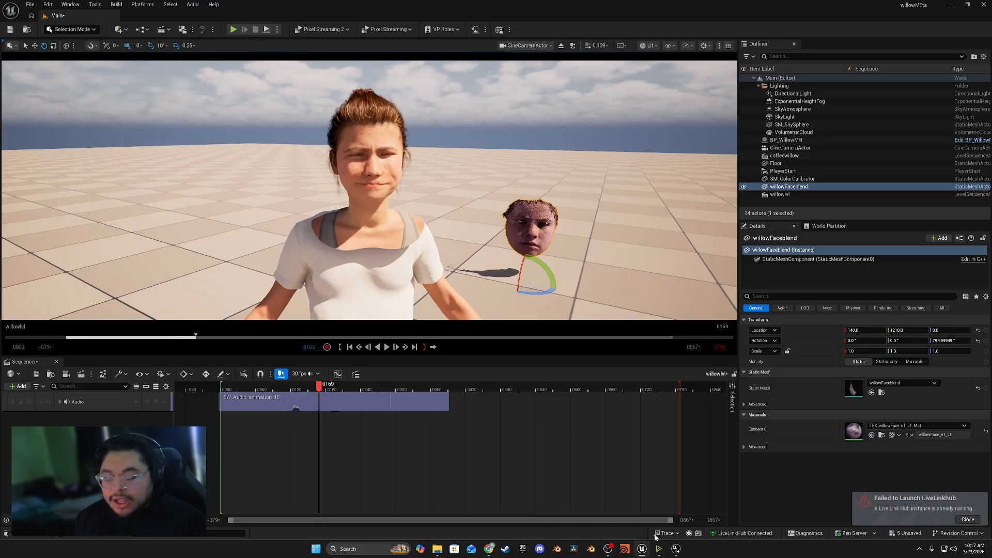
{"action": "left_click", "coordinate": [676, 549]}
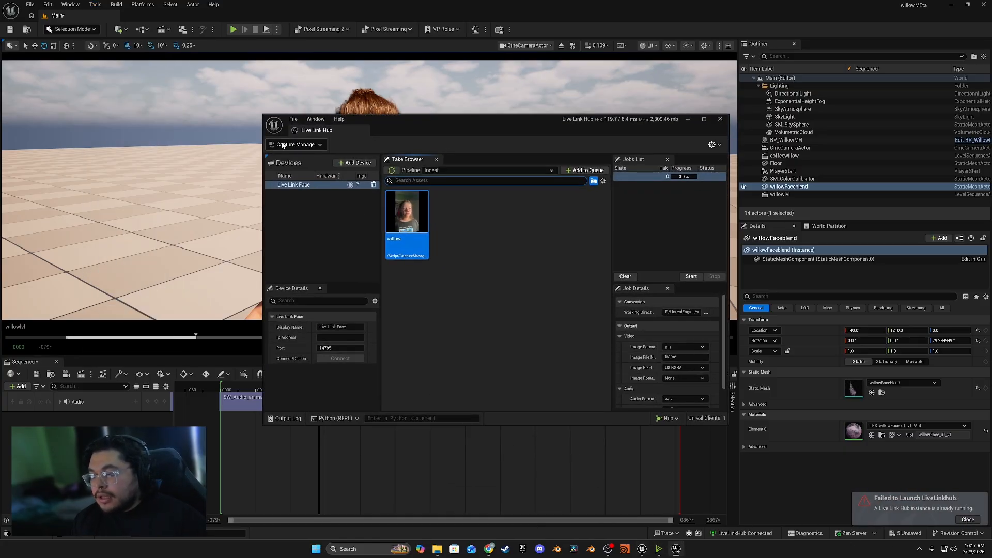
{"action": "left_click", "coordinate": [283, 146]}
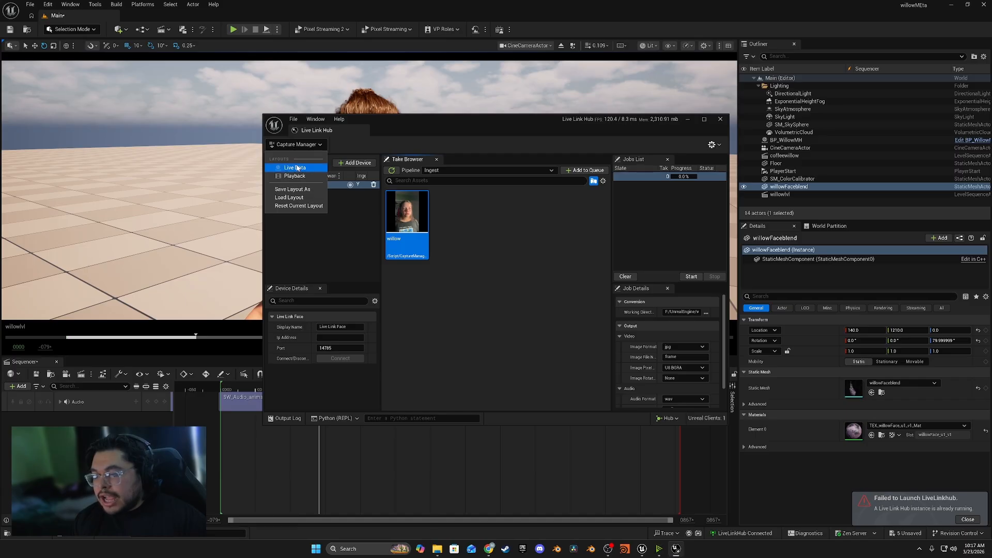
{"action": "left_click", "coordinate": [296, 168]}
{"action": "left_click", "coordinate": [288, 145]}
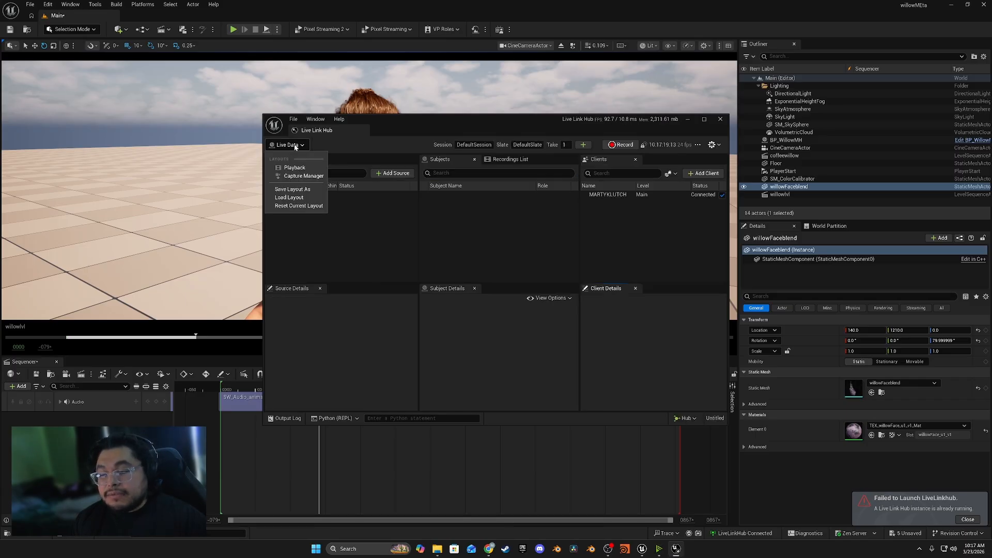
{"action": "left_click", "coordinate": [305, 176]}
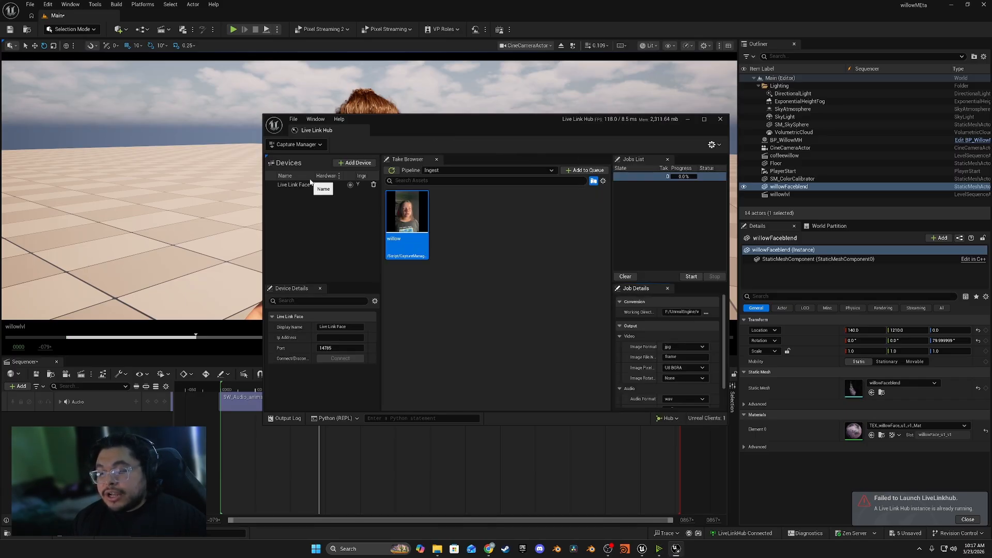
- Look through the device types that can be added and examine the Live Link Face device's IP address setting
{"action": "left_click", "coordinate": [347, 163]}
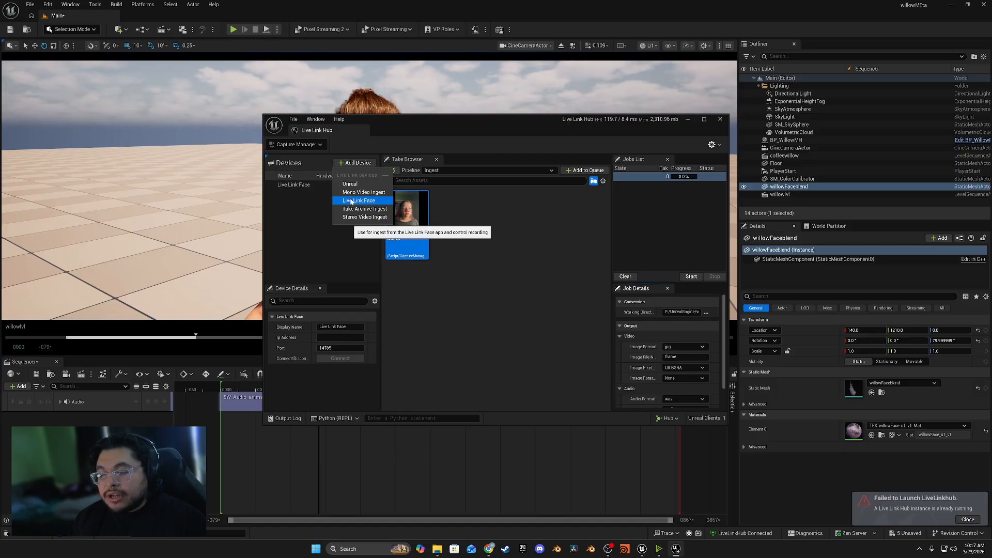
{"action": "left_click", "coordinate": [293, 186]}
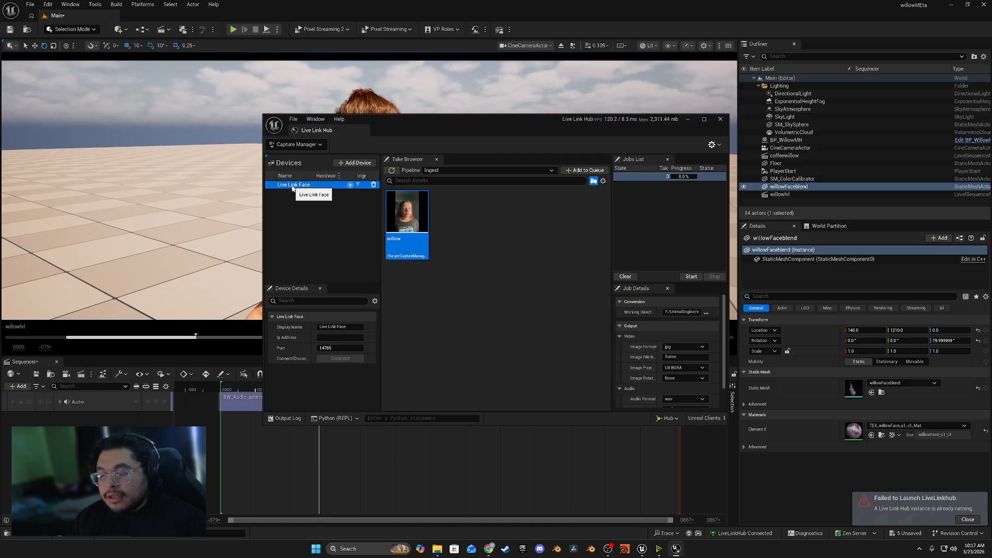
{"action": "left_click", "coordinate": [327, 338]}
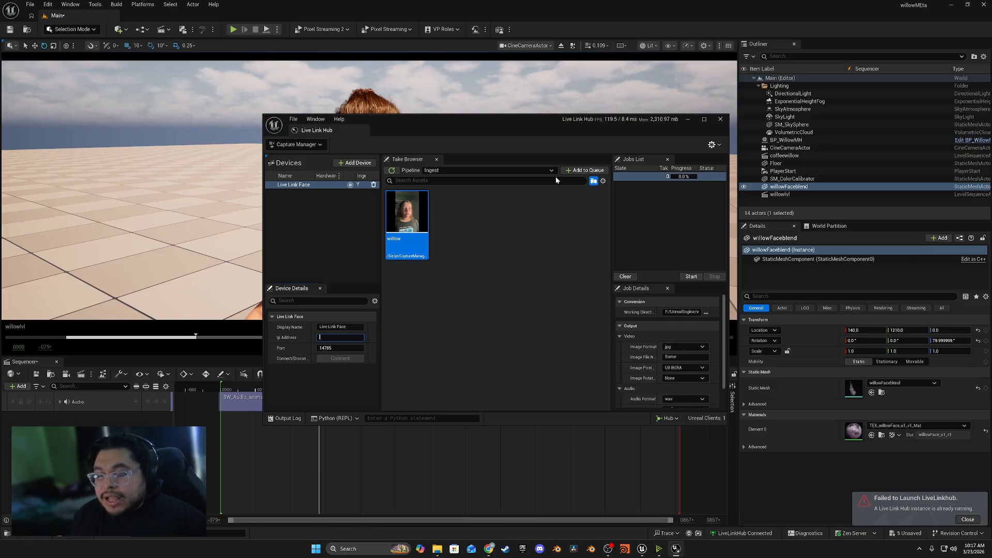
- Check queueing of the willow take for ingest and its entry among the jobs, and minimize Live Link Hub
{"action": "left_click", "coordinate": [585, 170]}
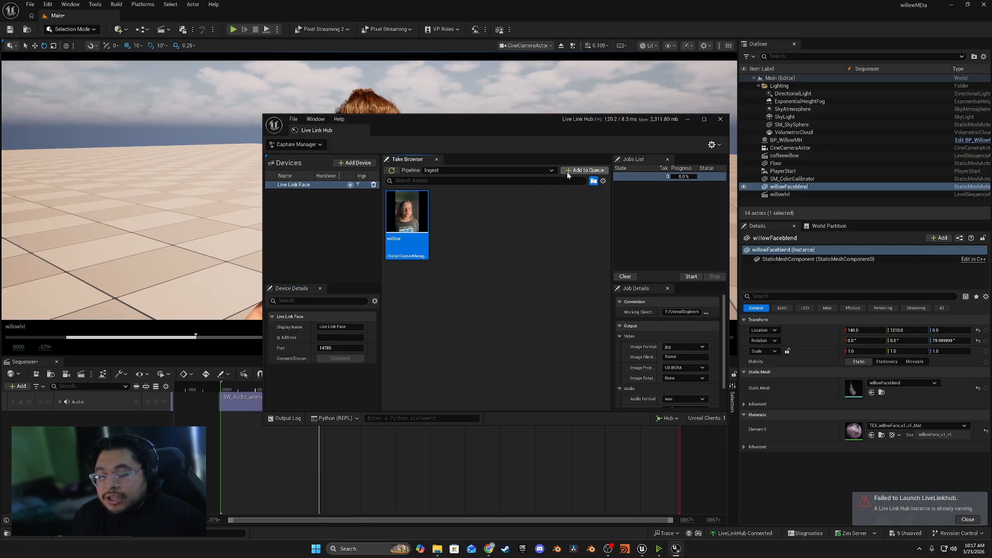
{"action": "left_click", "coordinate": [650, 177]}
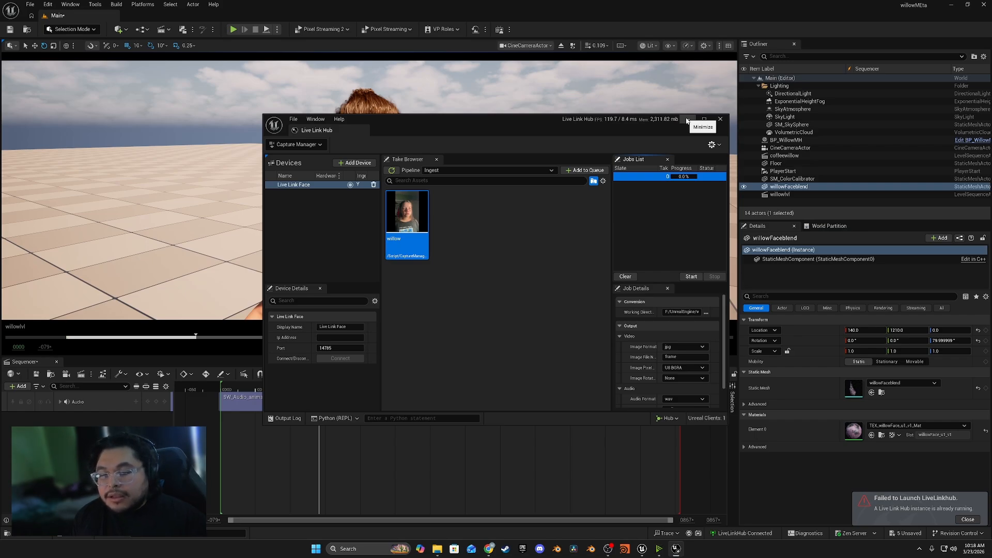
{"action": "left_click", "coordinate": [687, 120]}
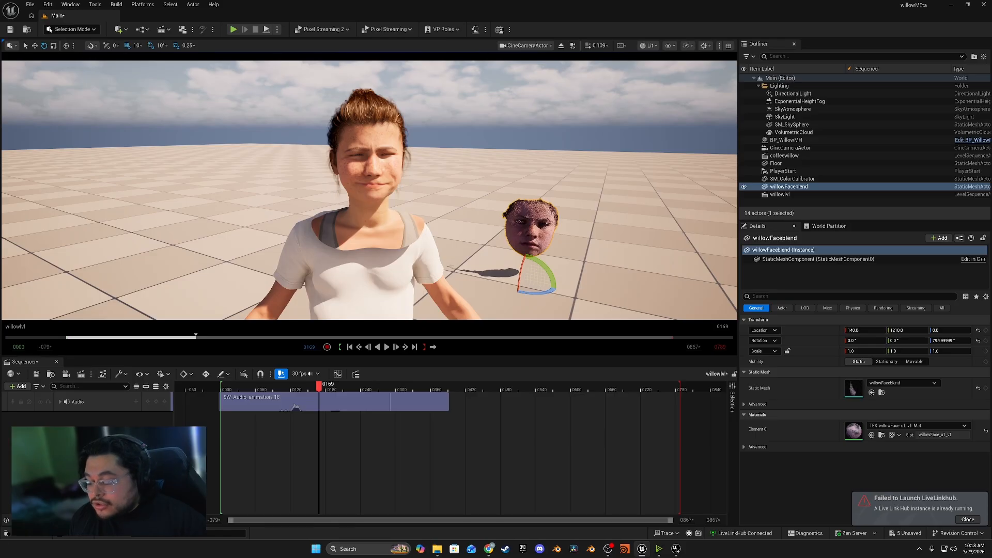
- Open the willowID MetaHuman Identity asset from the project's willow folder
{"action": "left_click", "coordinate": [33, 537]}
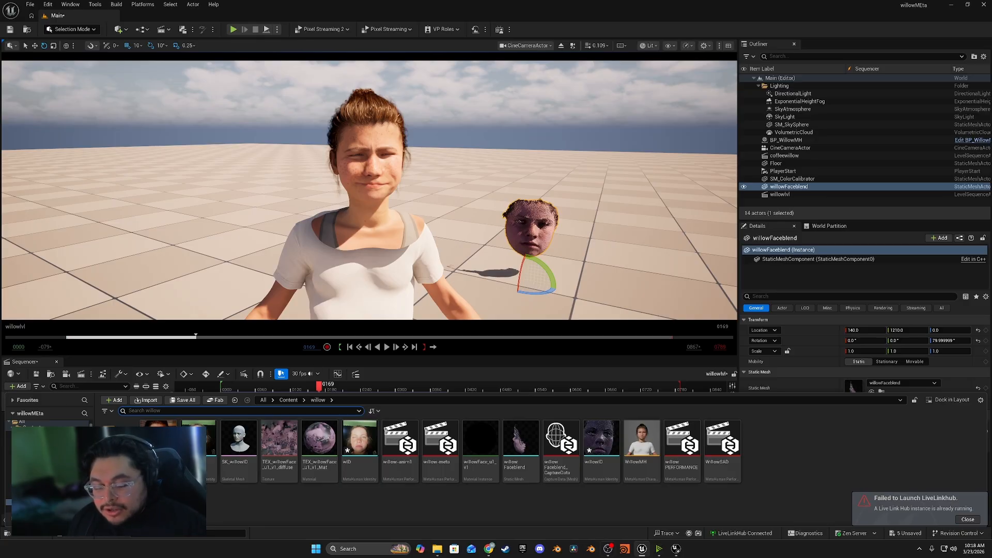
{"action": "left_click", "coordinate": [6, 538]}
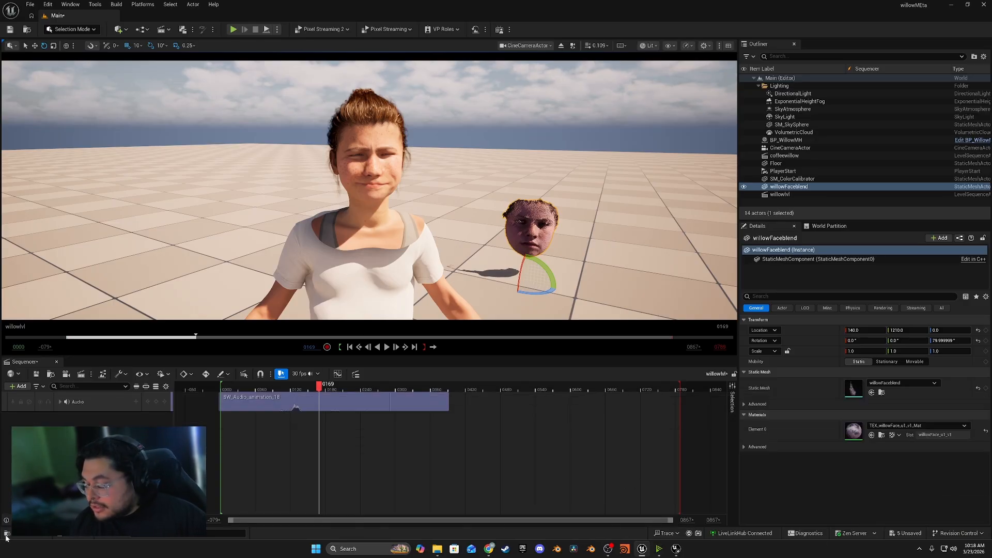
{"action": "left_click", "coordinate": [6, 538]}
{"action": "left_click", "coordinate": [606, 458]}
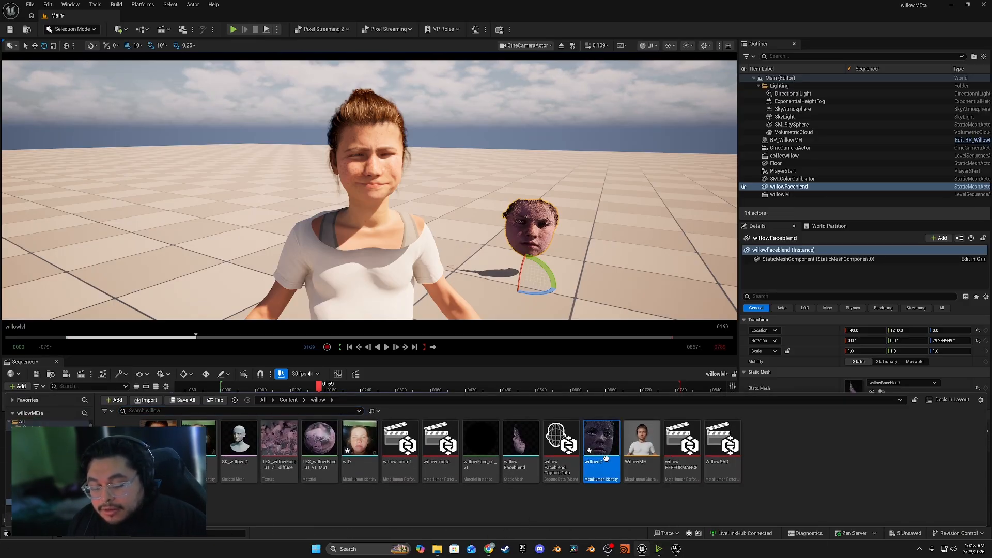
{"action": "double_click", "coordinate": [602, 450]}
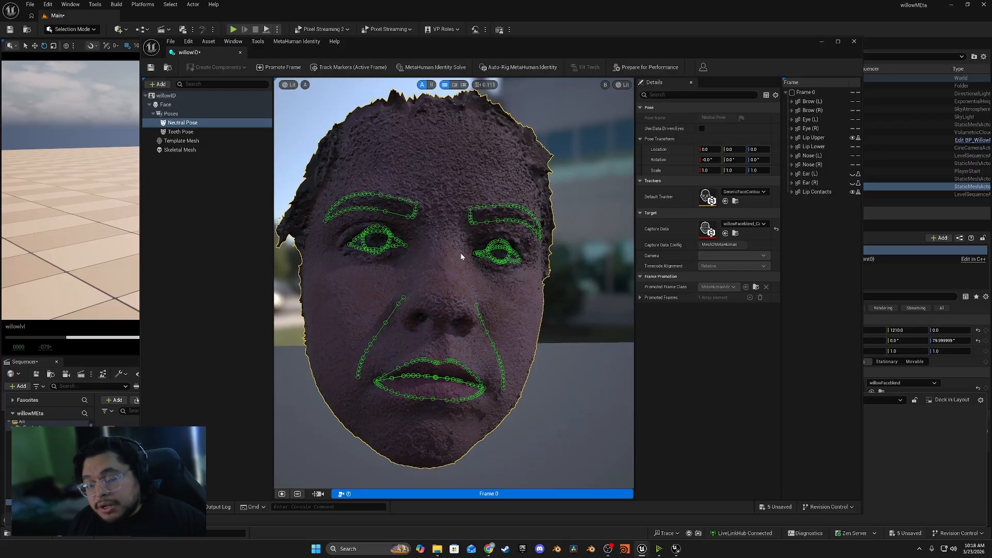
- Replace the Neutral Pose's promoted frame with a newly promoted front-view frame and track its facial markers
{"action": "left_click", "coordinate": [297, 493]}
{"action": "left_click", "coordinate": [267, 70]}
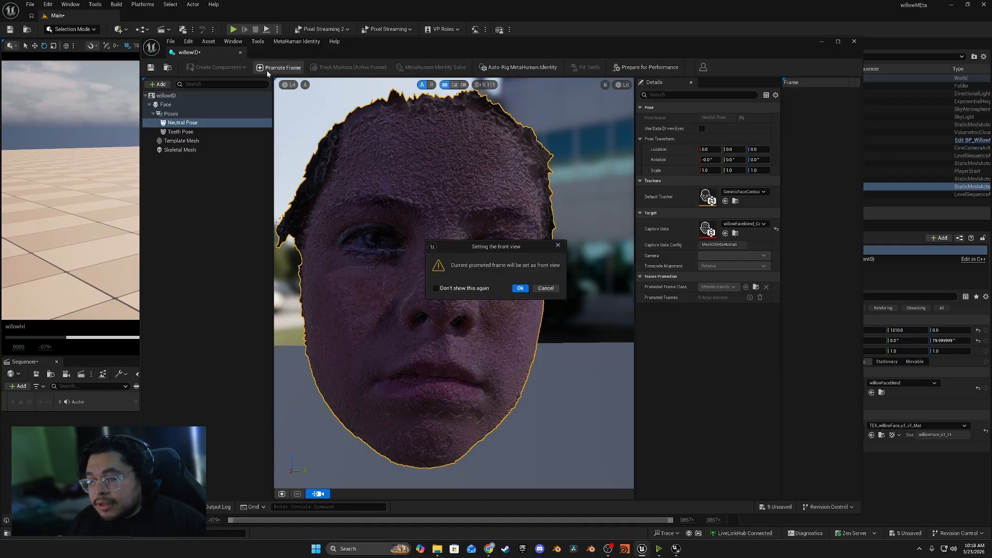
{"action": "left_click", "coordinate": [521, 290]}
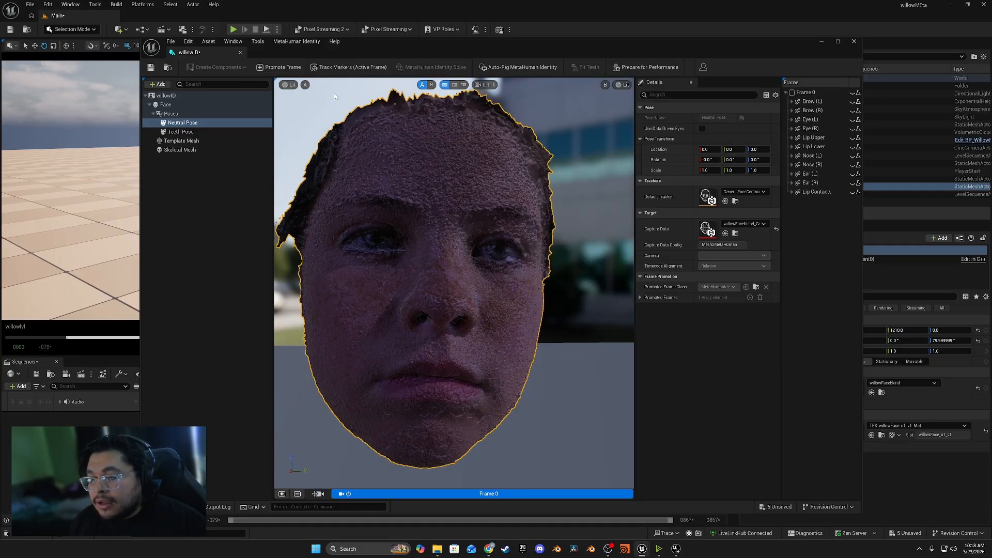
{"action": "left_click", "coordinate": [334, 67]}
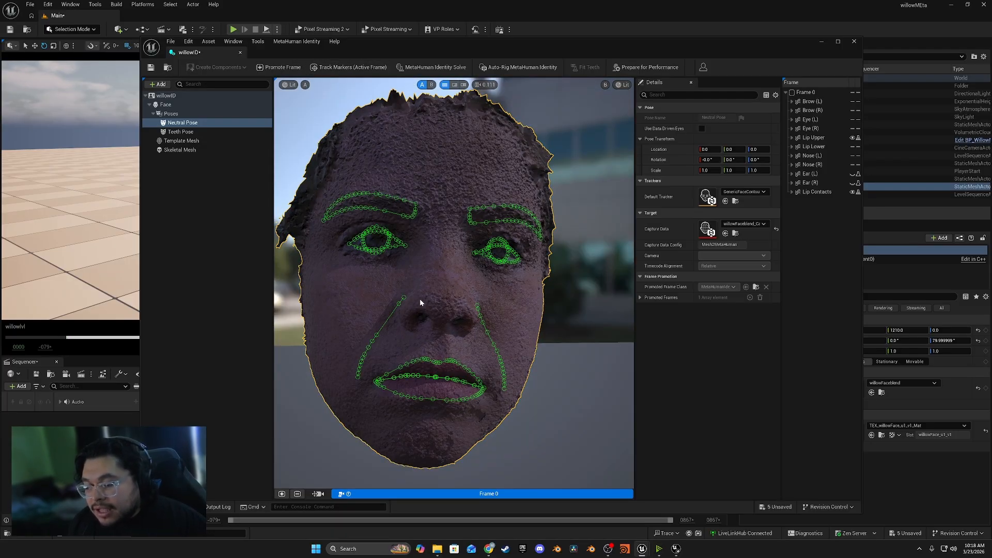
- Inspect the tracked facial curves, nudge the upper end of the smile-line curve right of the nose, and put the identity editor away
{"action": "scroll", "coordinate": [510, 254], "scroll_direction": "up", "scroll_amount": 2}
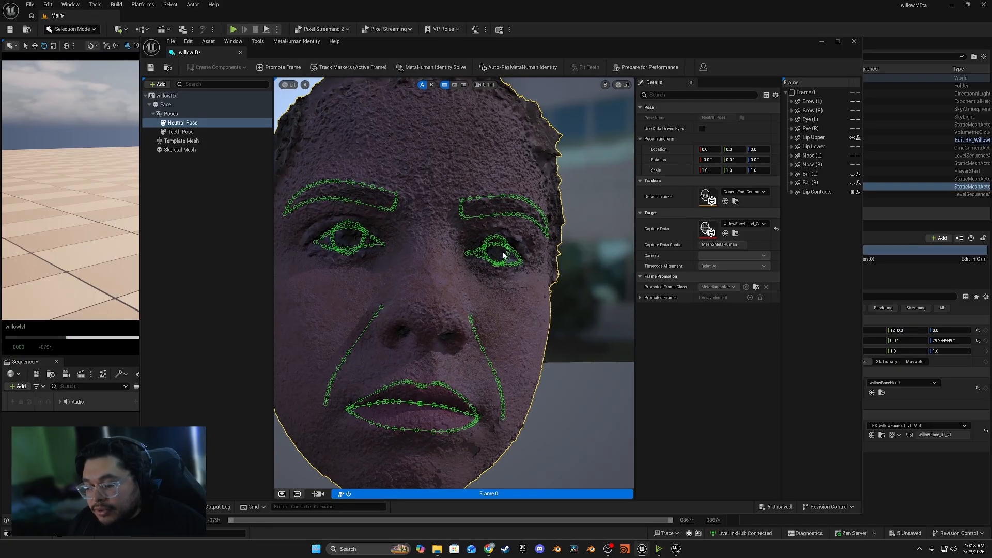
{"action": "scroll", "coordinate": [504, 255], "scroll_direction": "down", "scroll_amount": 2}
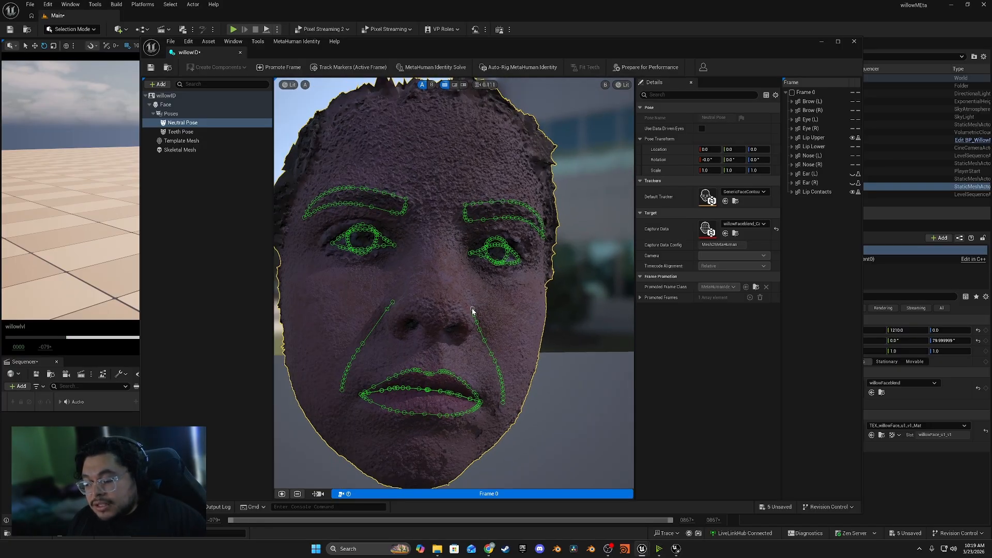
{"action": "left_click_drag", "start_coordinate": [472, 309], "coordinate": [474, 311]}
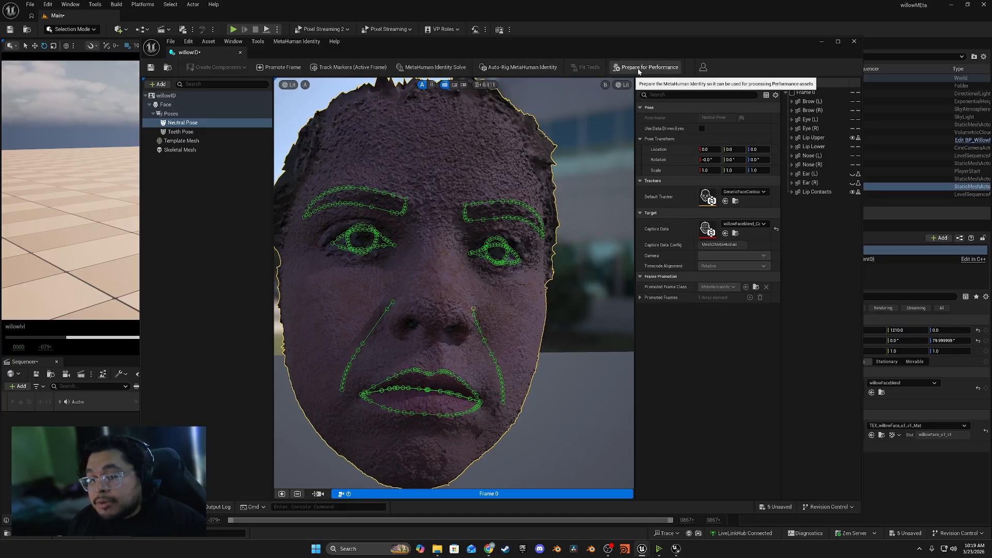
{"action": "left_click", "coordinate": [826, 41]}
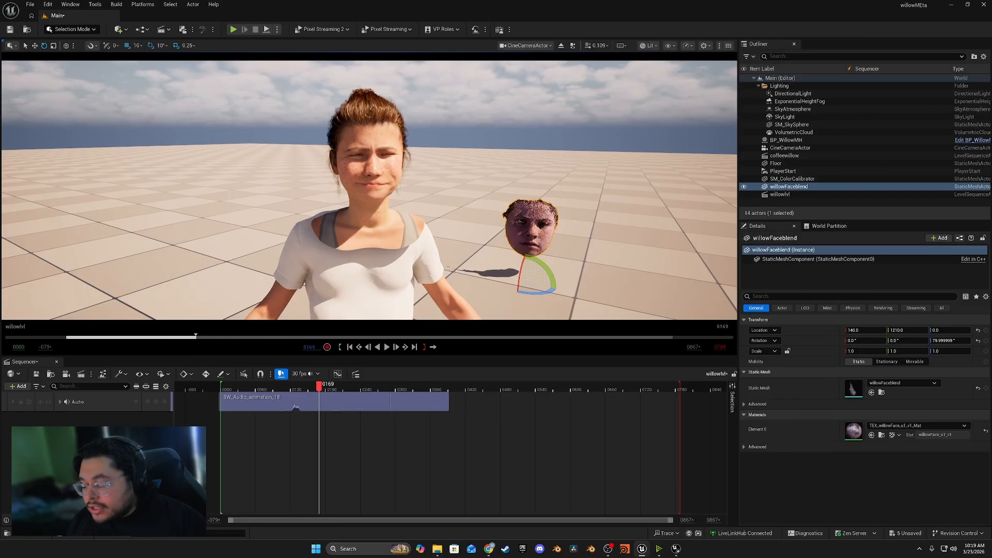
- Create a MetaHuman Character asset named mycharacter in the project's willow folder and open it for editing
{"action": "left_click", "coordinate": [7, 533]}
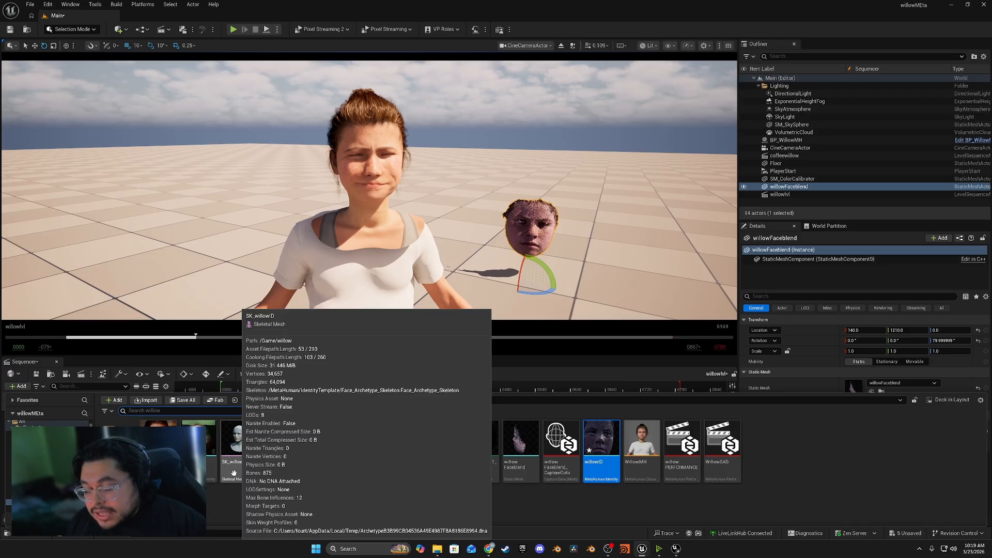
{"action": "mouse_move", "coordinate": [237, 468]}
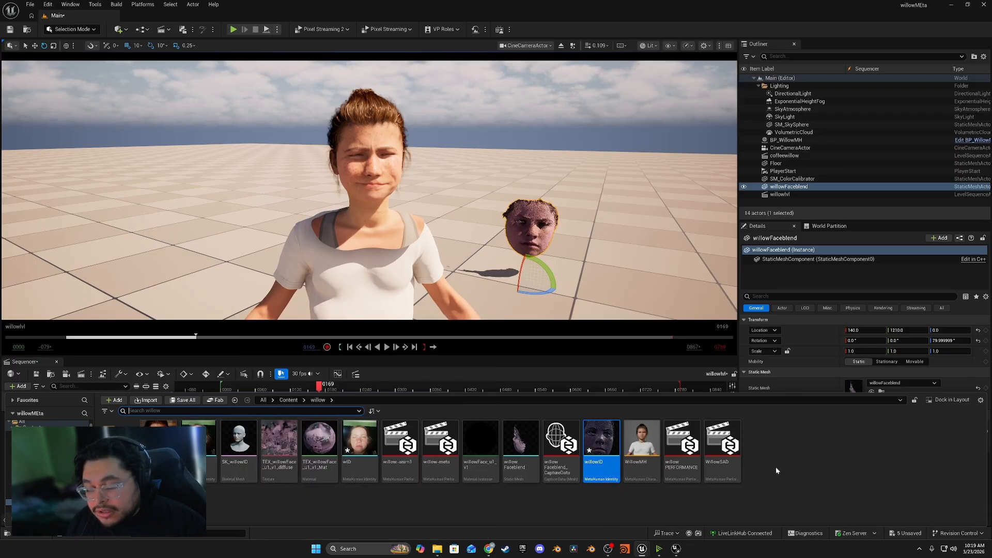
{"action": "right_click", "coordinate": [777, 461]}
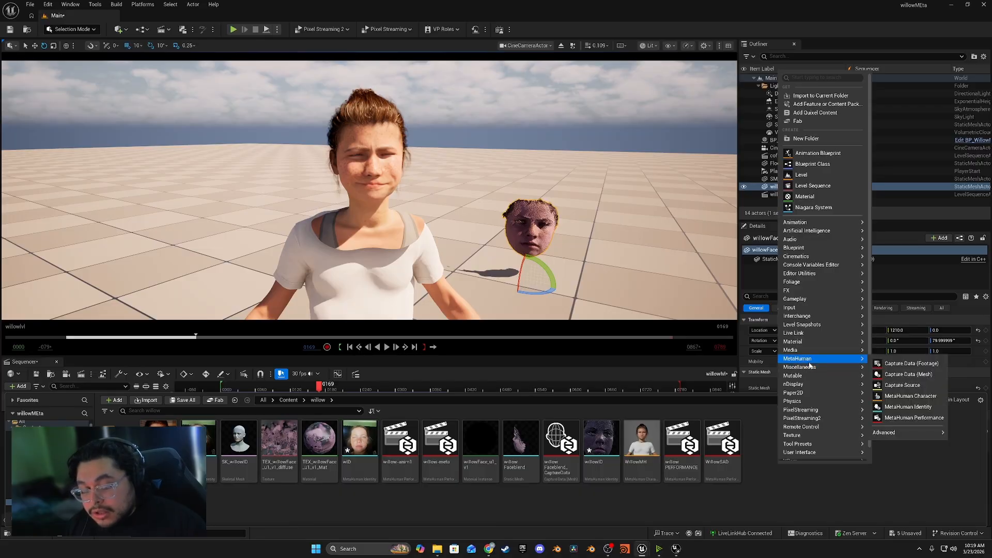
{"action": "left_click", "coordinate": [779, 517]}
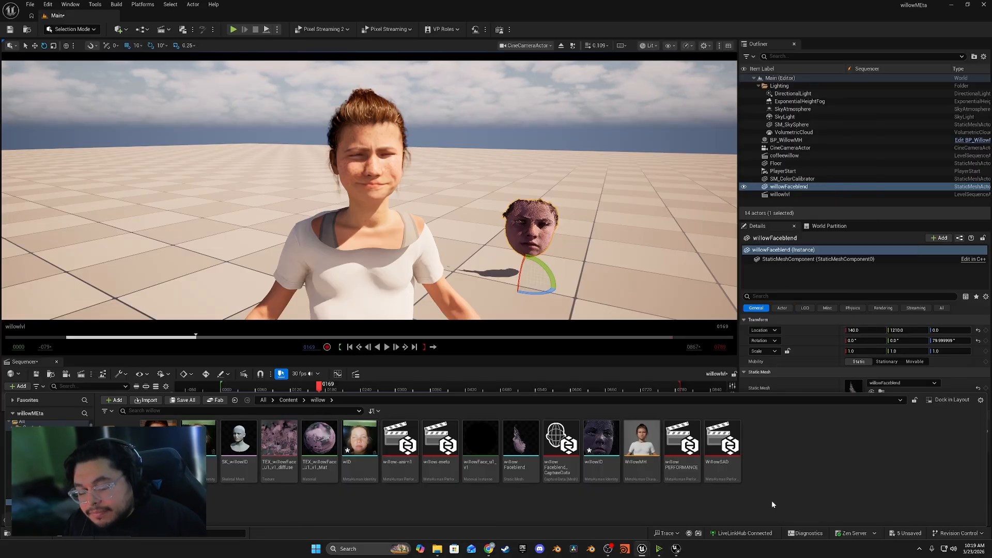
{"action": "right_click", "coordinate": [780, 455]}
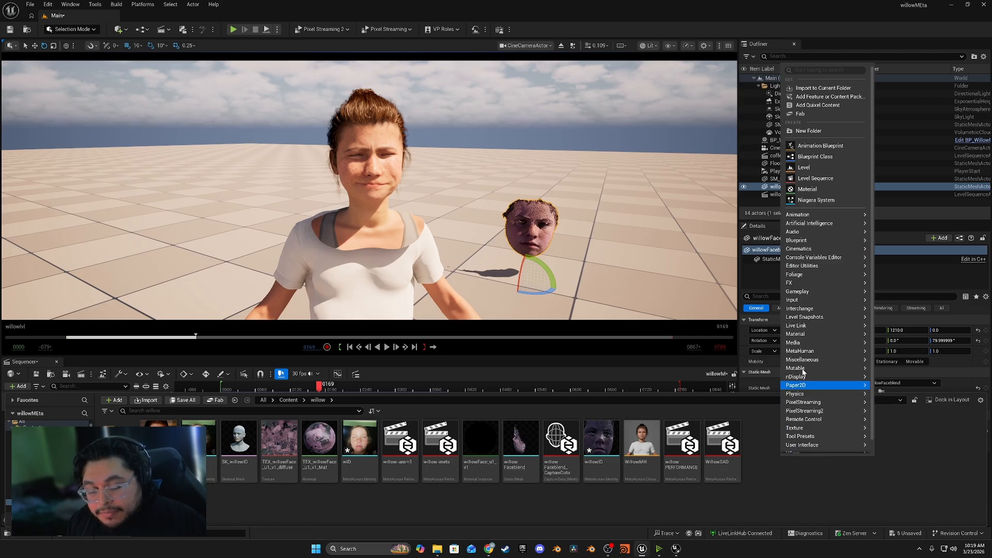
{"action": "mouse_move", "coordinate": [802, 353]}
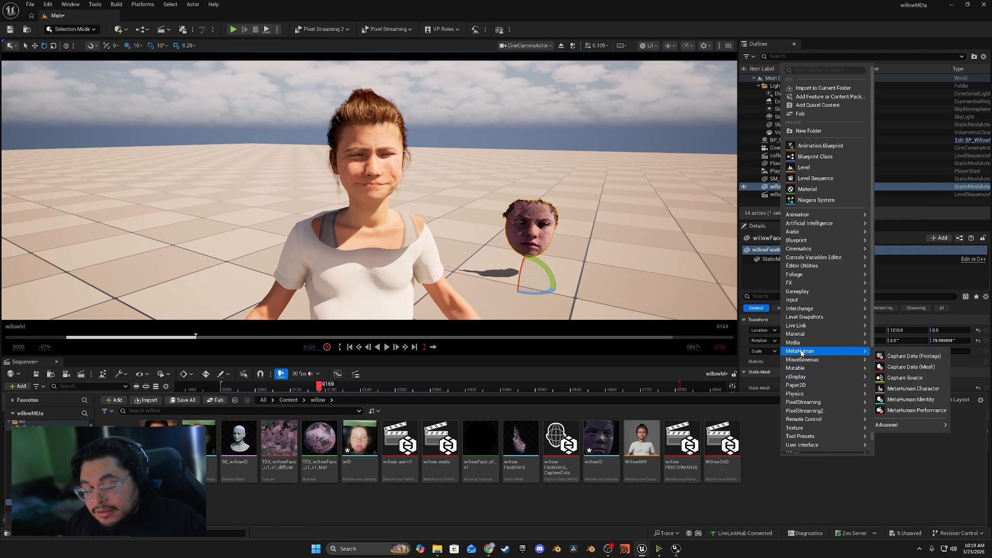
{"action": "left_click", "coordinate": [912, 411]}
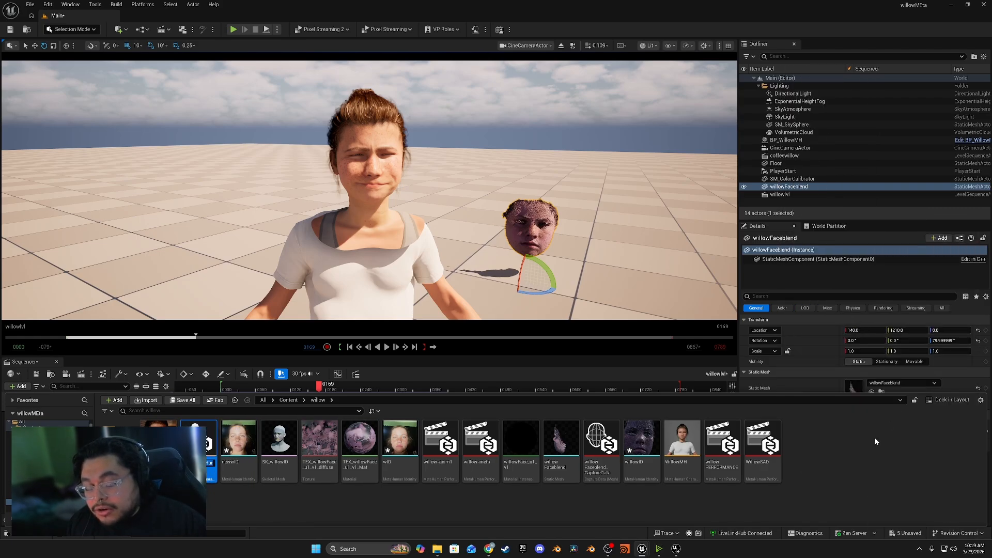
{"action": "type", "text": "w"}
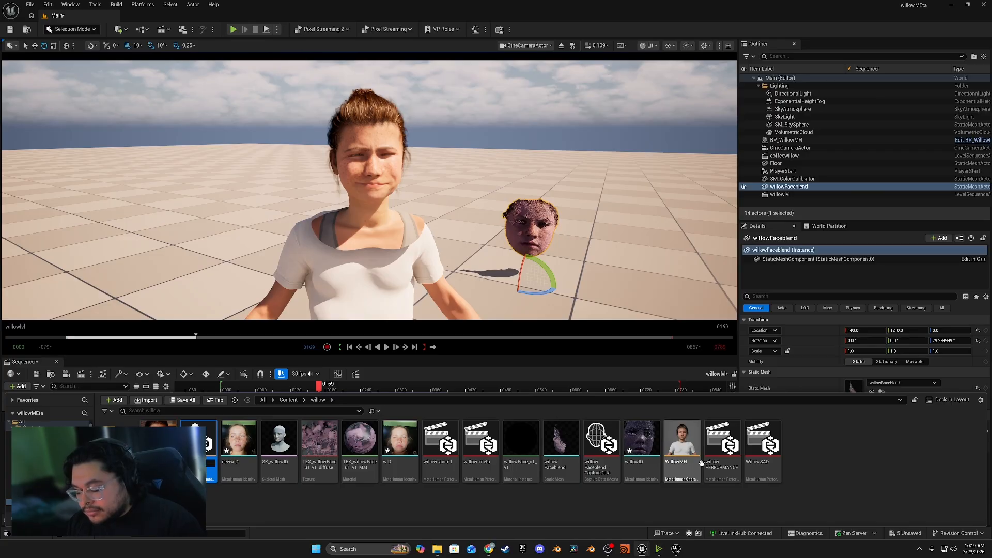
{"action": "type", "text": "r"}
{"action": "key", "text": "Return"}
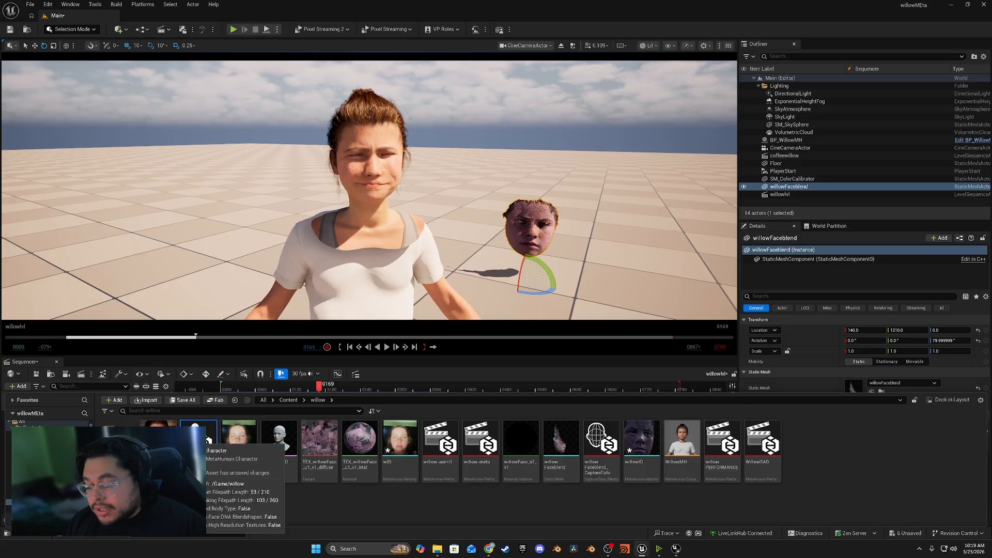
{"action": "double_click", "coordinate": [211, 452]}
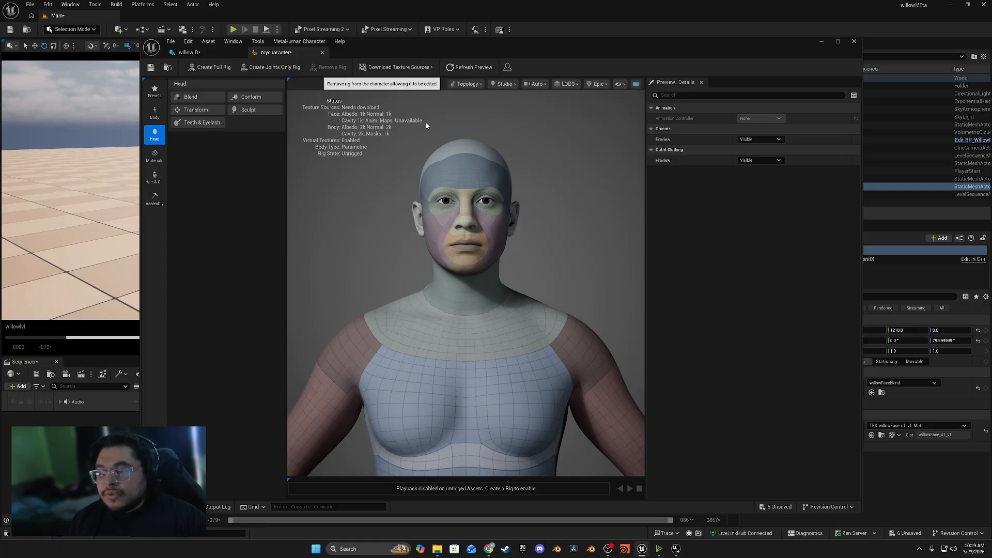
- Conform the character's head from the willowID MetaHuman Identity and check the resulting face shape
{"action": "left_click_drag", "start_coordinate": [426, 124], "coordinate": [333, 155]}
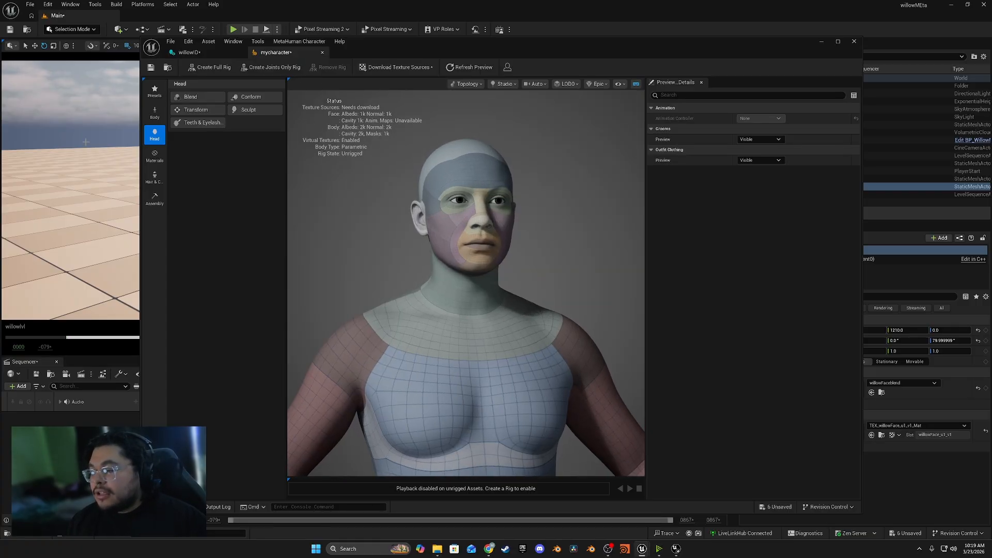
{"action": "left_click", "coordinate": [247, 98]}
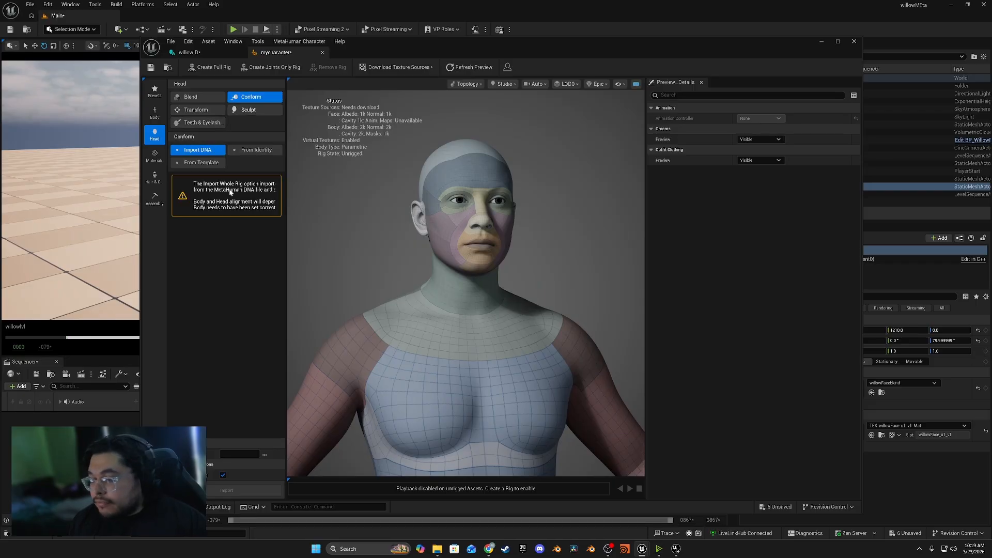
{"action": "left_click", "coordinate": [257, 150]}
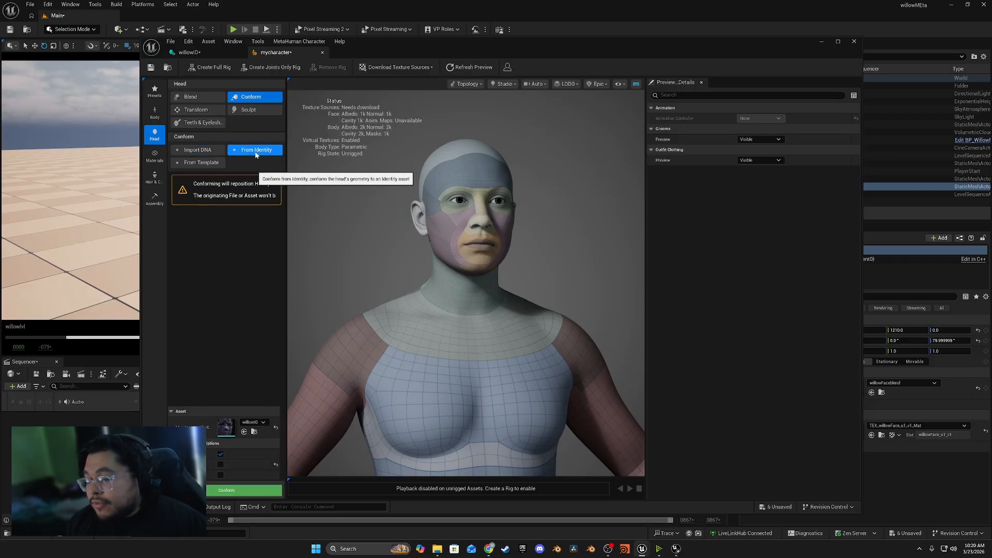
{"action": "left_click", "coordinate": [257, 422]}
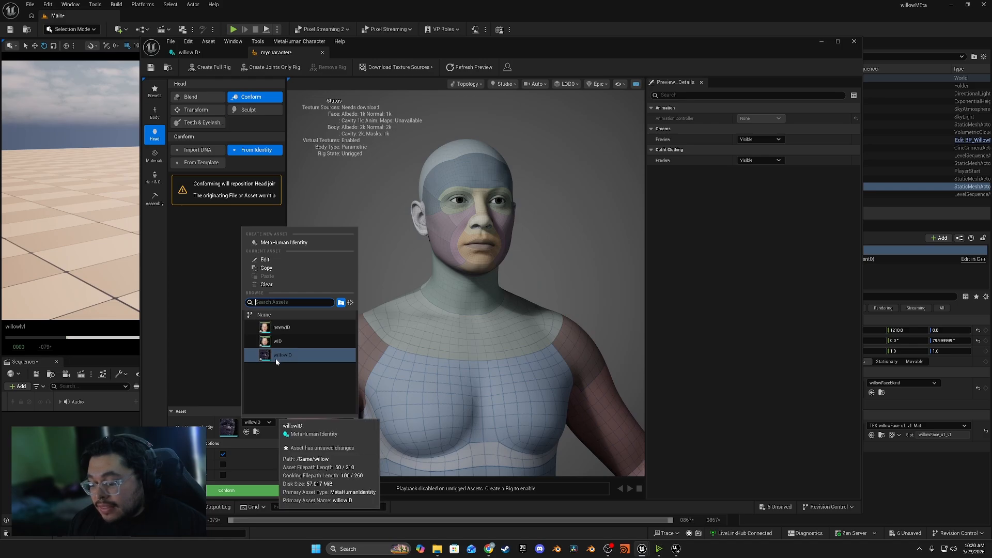
{"action": "left_click", "coordinate": [210, 380]}
{"action": "left_click", "coordinate": [235, 490]}
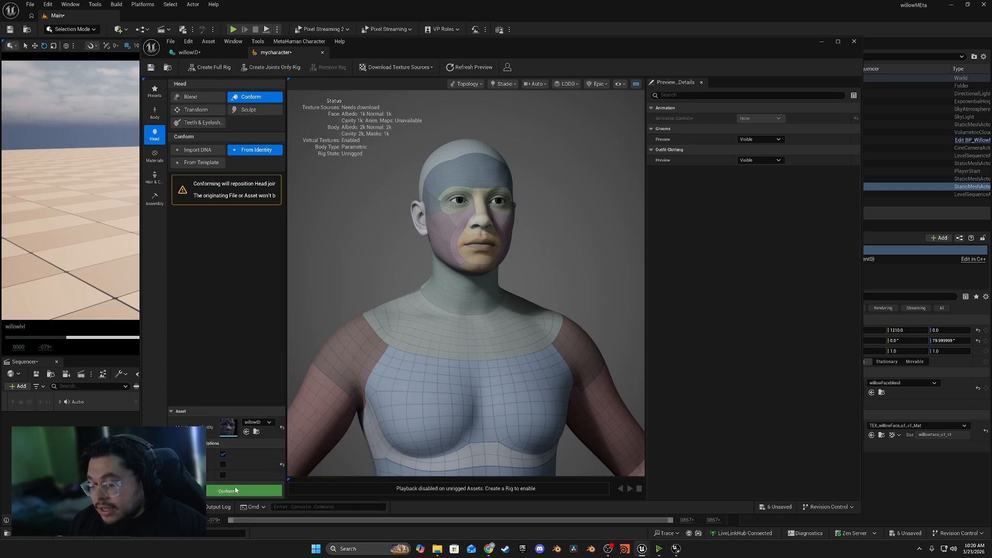
{"action": "left_click_drag", "start_coordinate": [517, 290], "coordinate": [452, 273]}
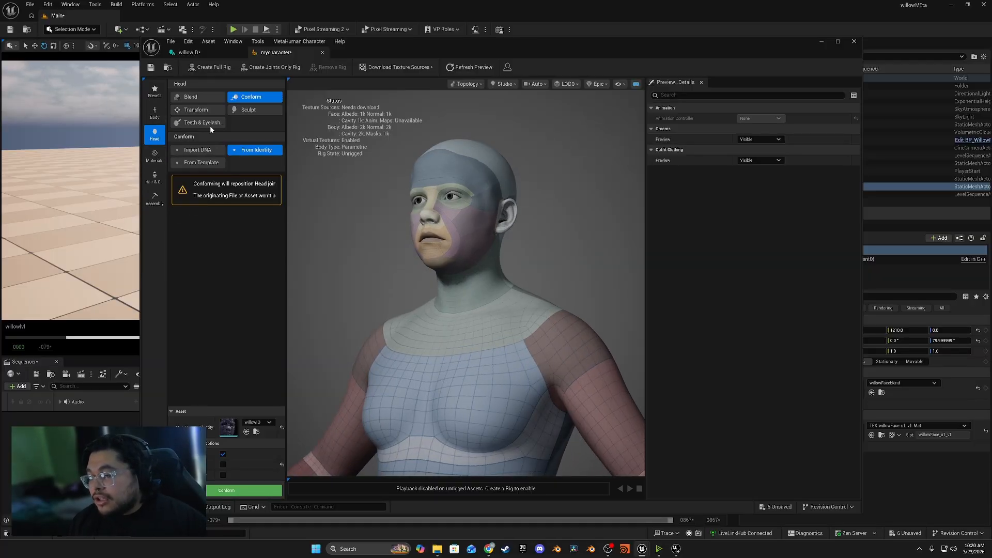
- Show the head's Sculpt markers and examine their placement around the mouth, neck and face up close
{"action": "left_click", "coordinate": [248, 110]}
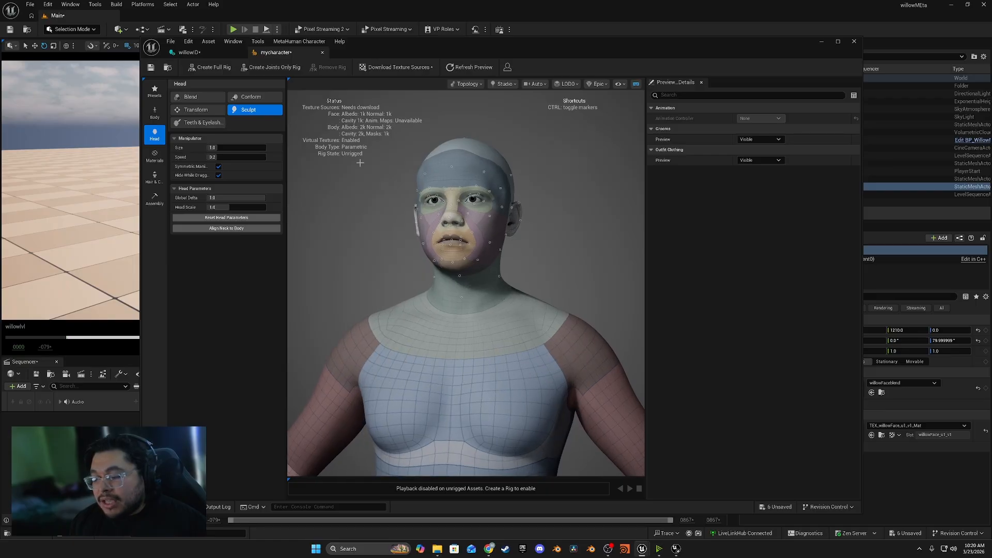
{"action": "scroll", "coordinate": [454, 197], "scroll_direction": "up", "scroll_amount": 5}
{"action": "mouse_move", "coordinate": [475, 178]}
{"action": "left_mouse_down"}
{"action": "mouse_move", "coordinate": [579, 147]}
{"action": "mouse_move", "coordinate": [542, 146]}
{"action": "mouse_move", "coordinate": [457, 196]}
{"action": "left_mouse_up"}
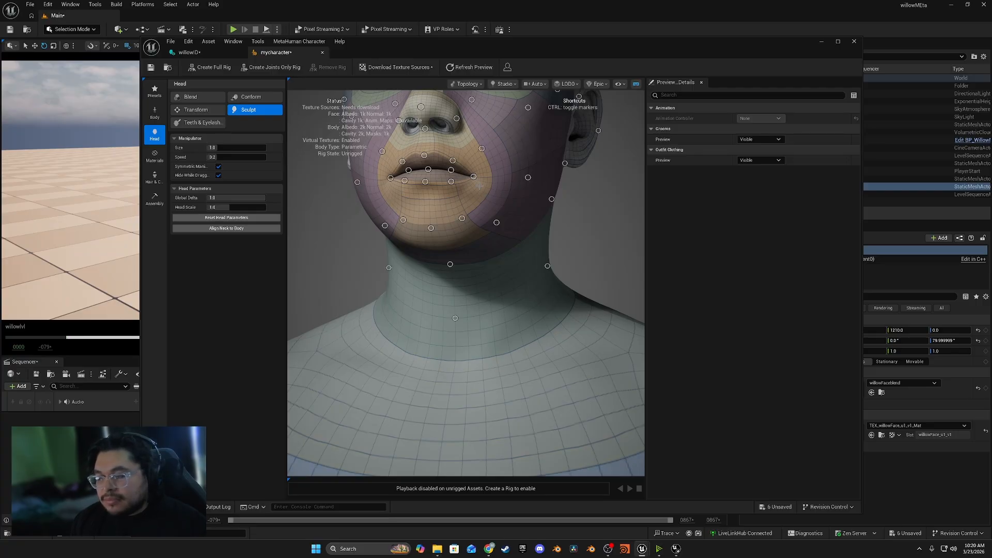
{"action": "middle_click_drag", "start_coordinate": [479, 186], "coordinate": [459, 72]}
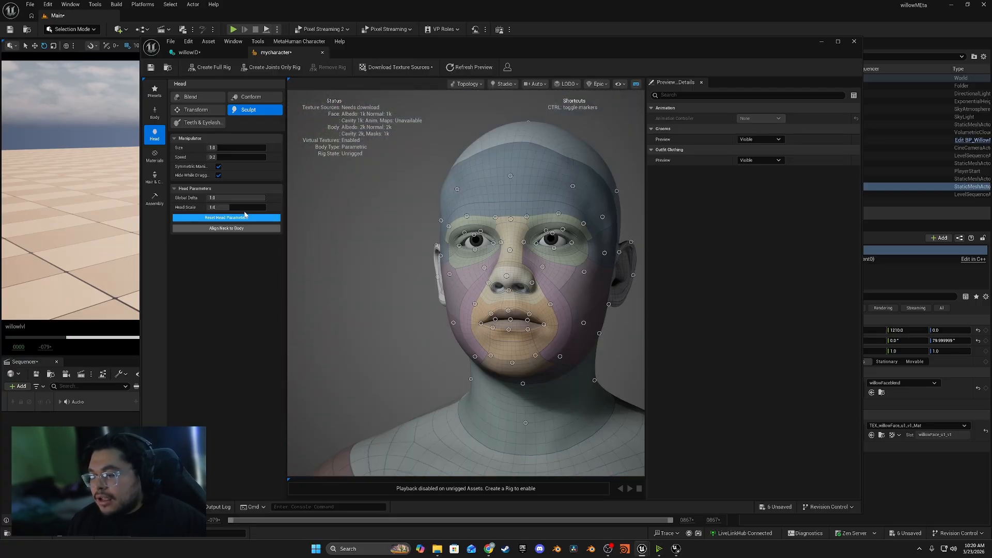
- View the mycharacter Assembly settings and minimize the character editor
{"action": "left_click", "coordinate": [246, 217]}
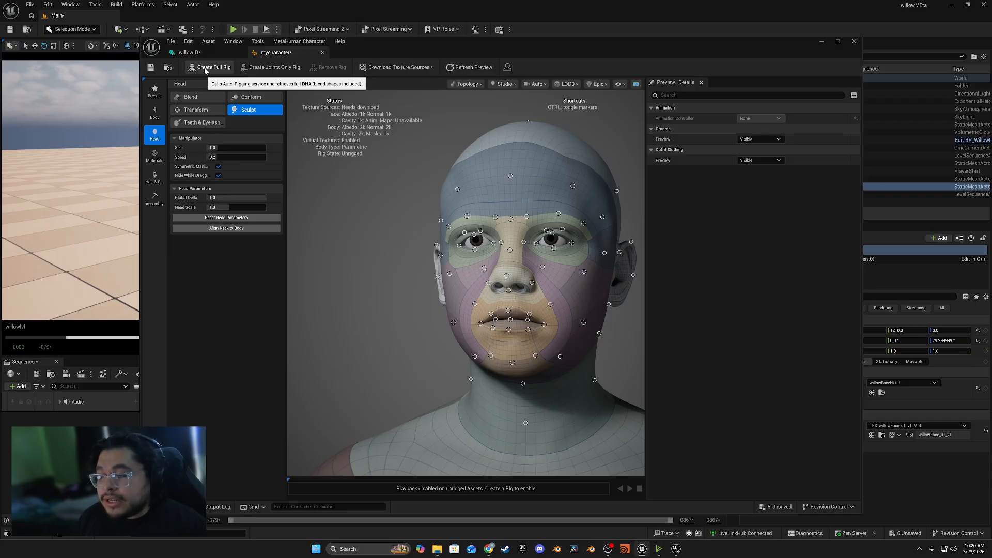
{"action": "left_click", "coordinate": [156, 198]}
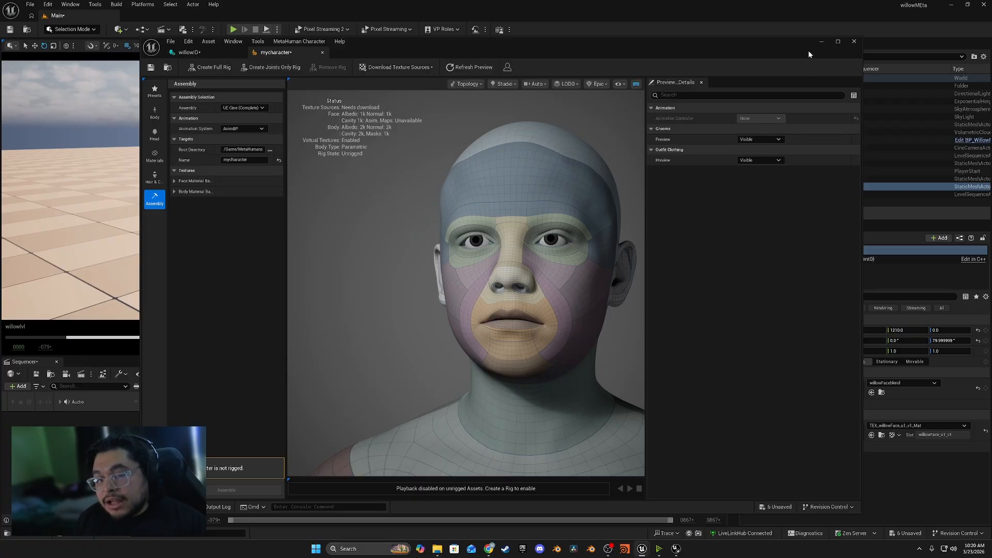
{"action": "left_click", "coordinate": [823, 45]}
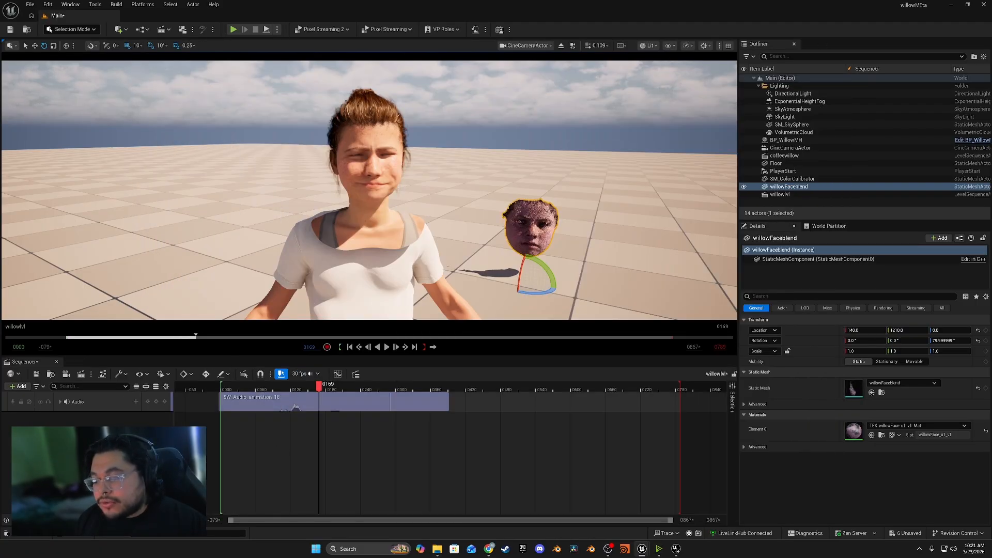
- Examine the MetaHumans/WillowMH folder containing the BP_WillowMH blueprint, return to the willow folder, and check the options for adding a level sequence
{"action": "key", "text": "ctrl+space"}
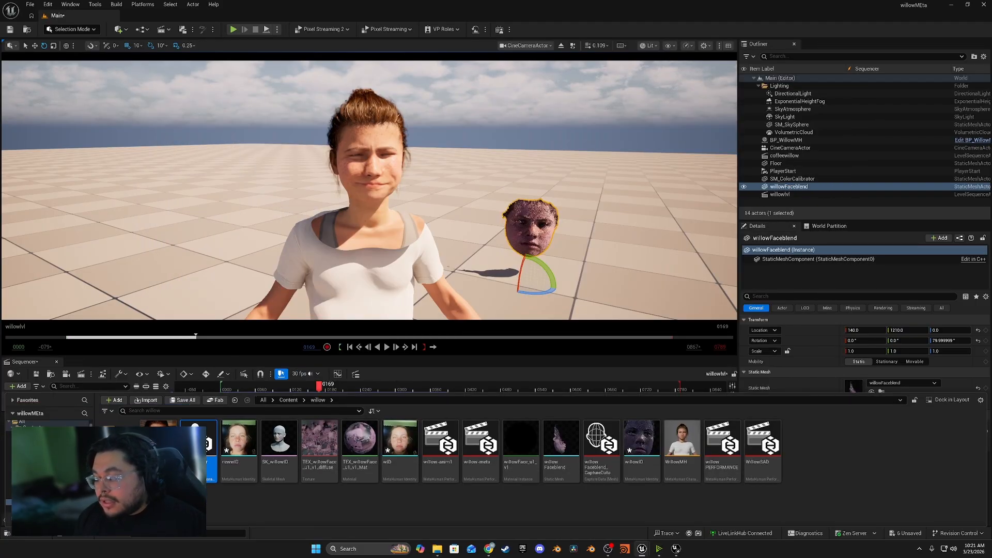
{"action": "left_click", "coordinate": [31, 453]}
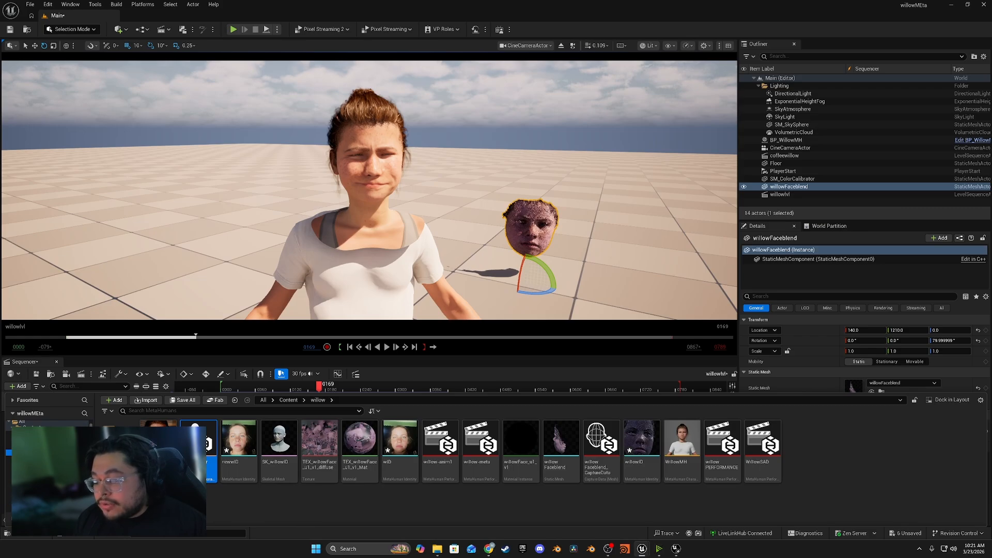
{"action": "double_click", "coordinate": [158, 439]}
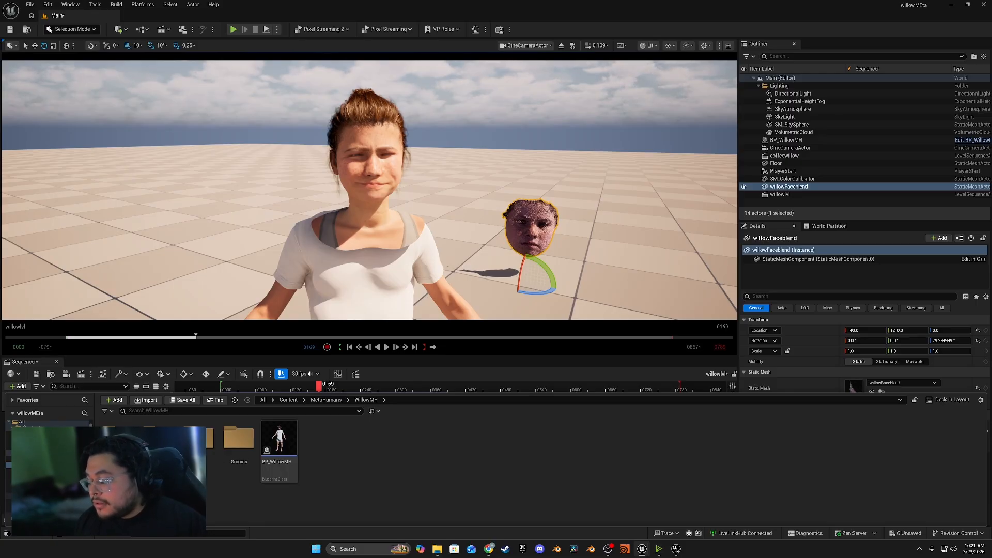
{"action": "left_click", "coordinate": [31, 501]}
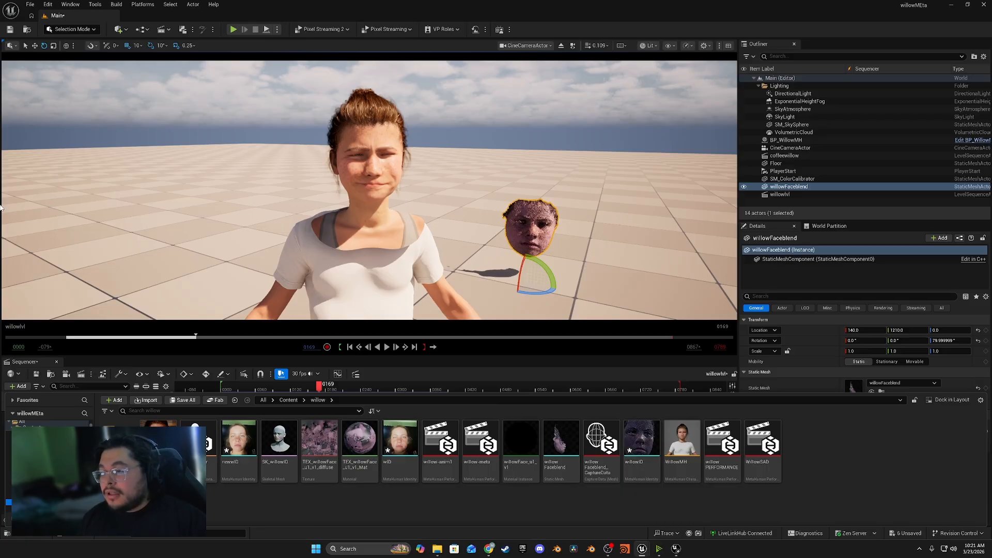
{"action": "left_click", "coordinate": [167, 31]}
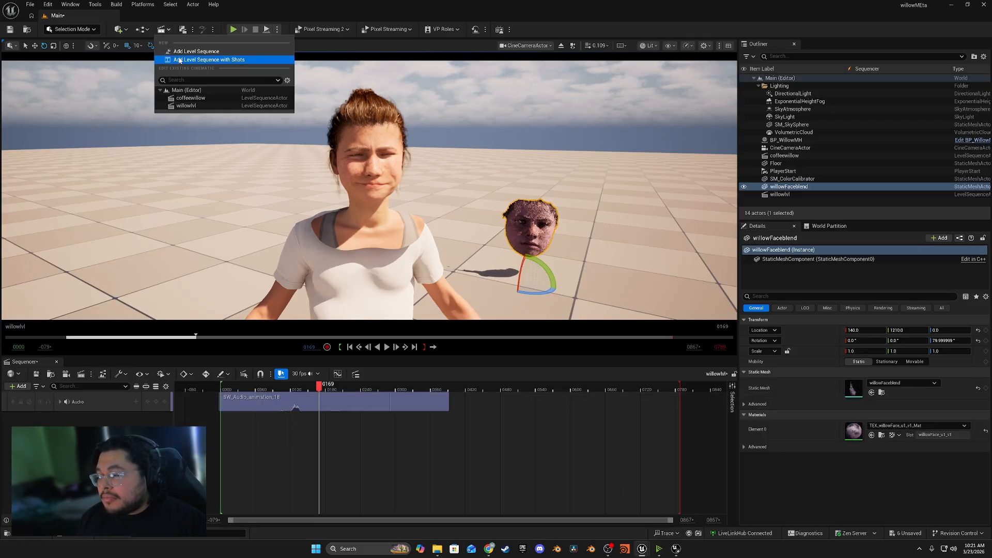
{"action": "left_click", "coordinate": [133, 450]}
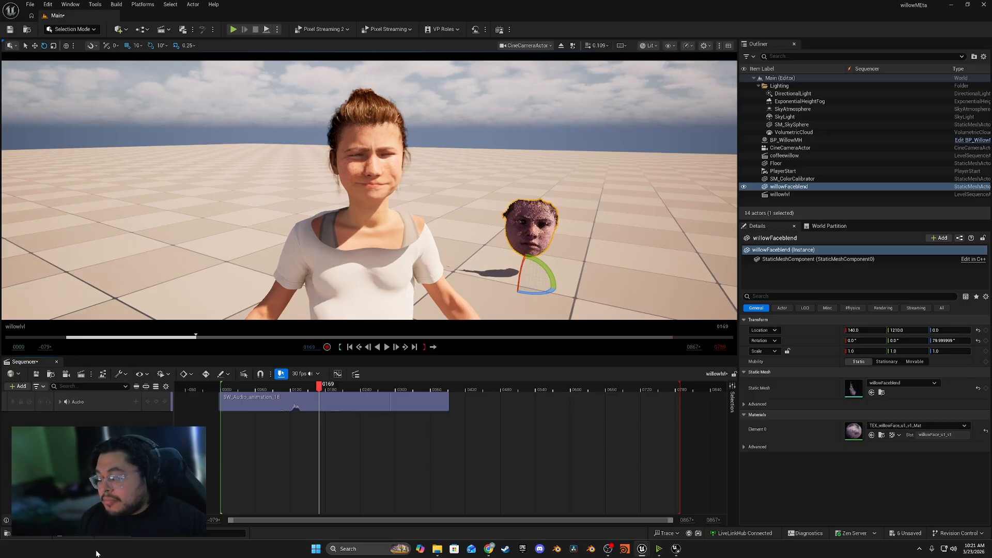
- Create a MetaHuman Performance asset in the willow folder, keeping its default name
{"action": "left_click", "coordinate": [37, 536]}
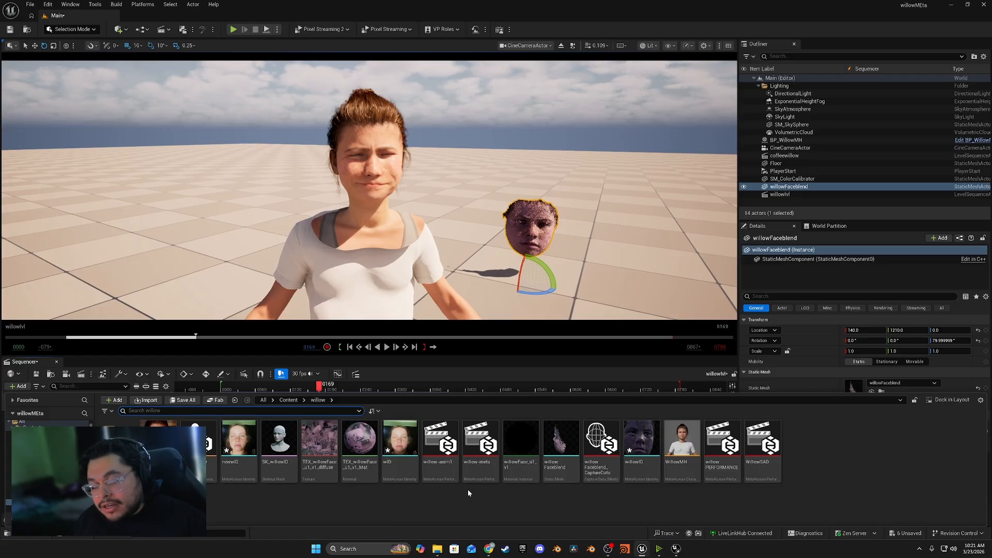
{"action": "right_click", "coordinate": [796, 466]}
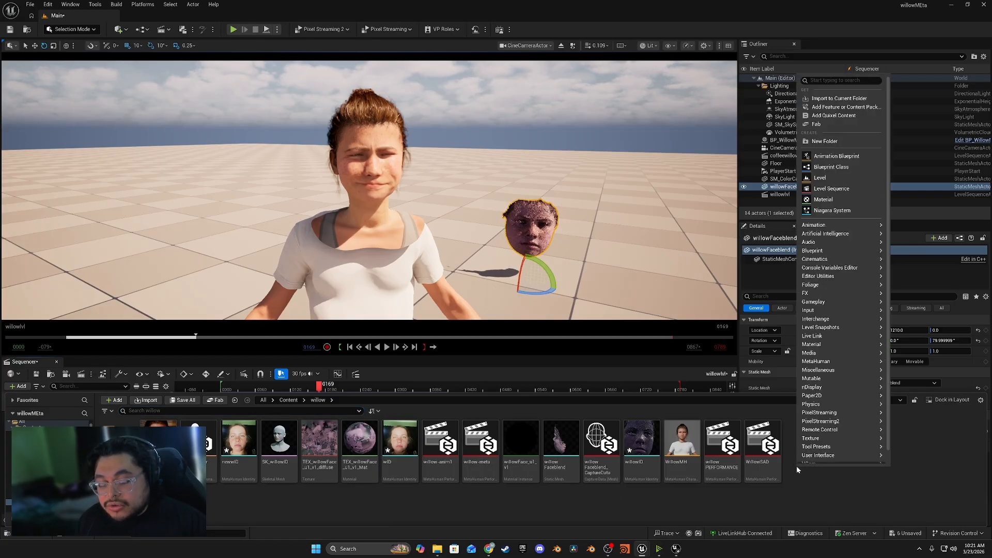
{"action": "mouse_move", "coordinate": [829, 367]}
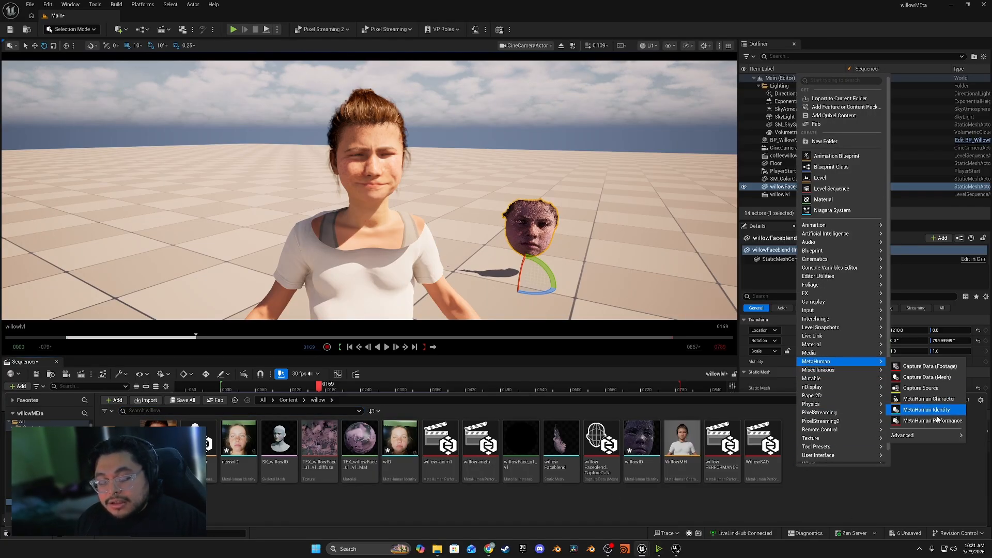
{"action": "left_click", "coordinate": [931, 421]}
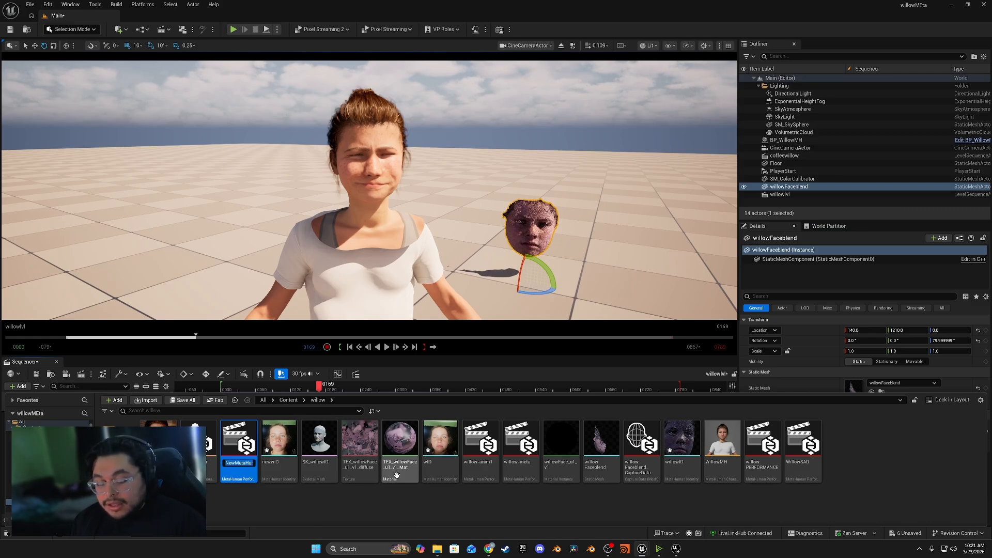
{"action": "key", "text": "Return"}
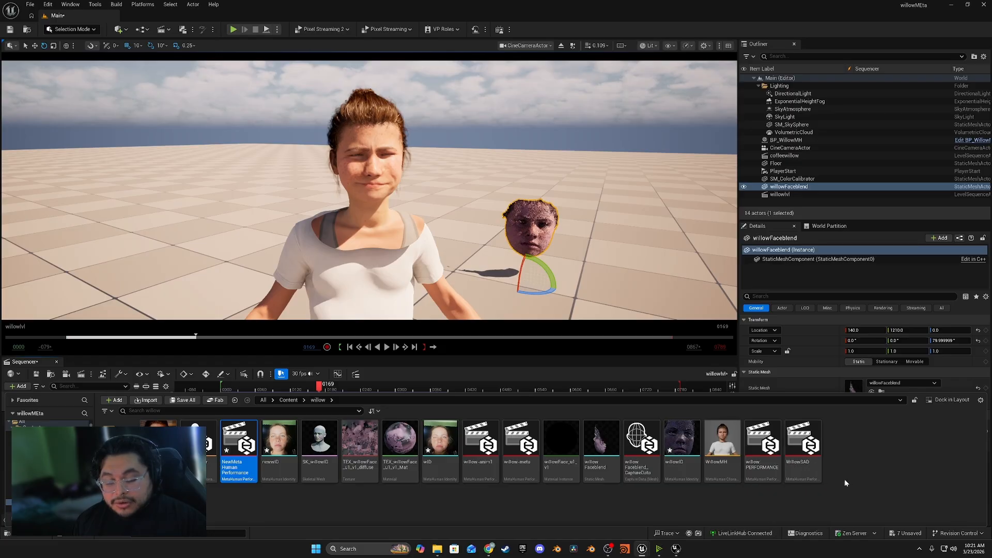
- Open the existing WillowSAD MetaHuman Performance asset and agree to use the audio clock as the clock source
{"action": "double_click", "coordinate": [802, 445]}
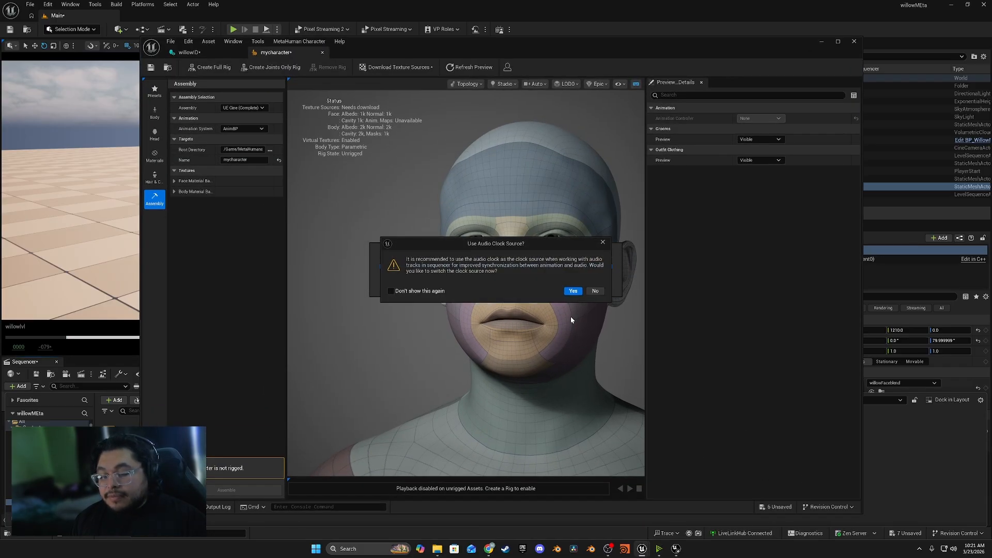
{"action": "left_click", "coordinate": [572, 292]}
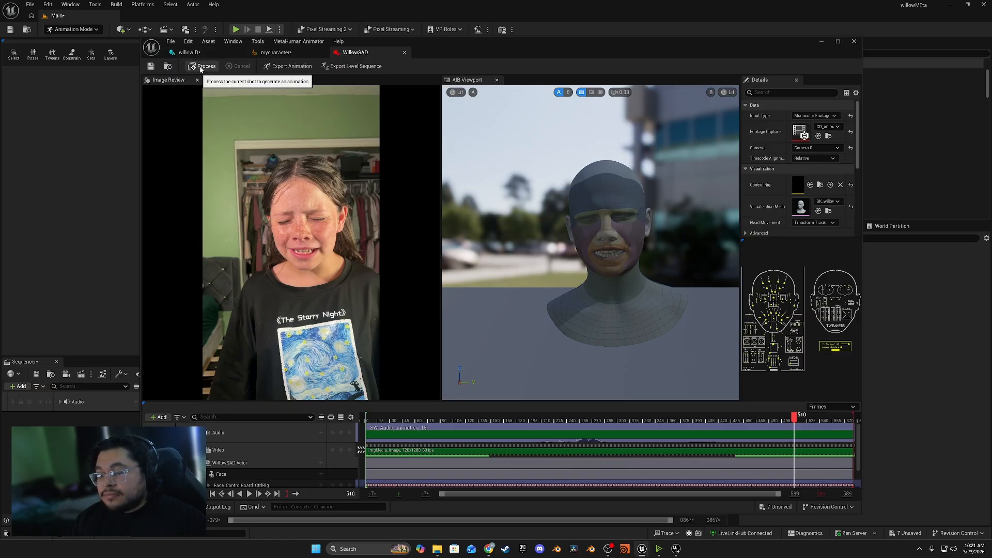
- Examine the WillowSAD performance's settings, including the input type options, processing parameters, excluded frames and the available visualization meshes
{"action": "left_click", "coordinate": [811, 119]}
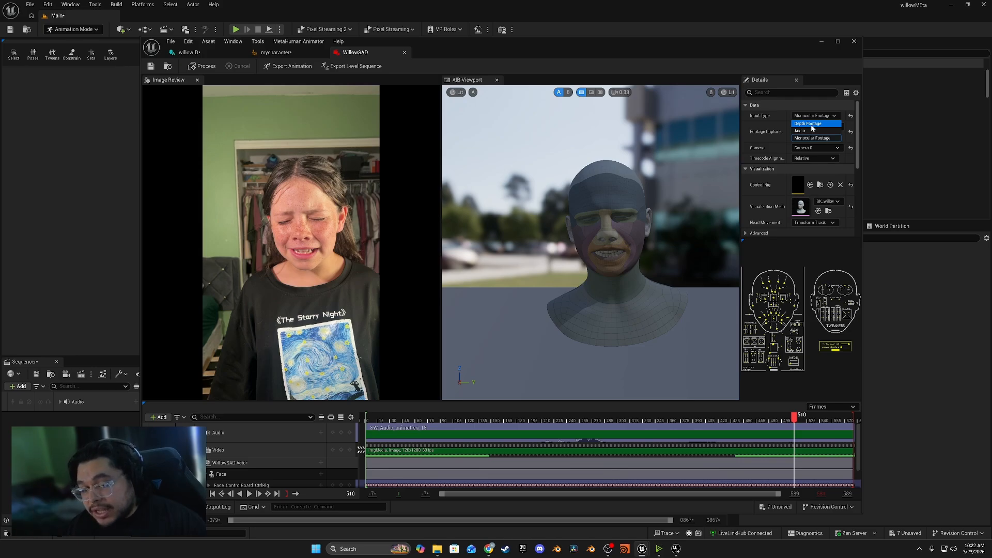
{"action": "left_click", "coordinate": [809, 105]}
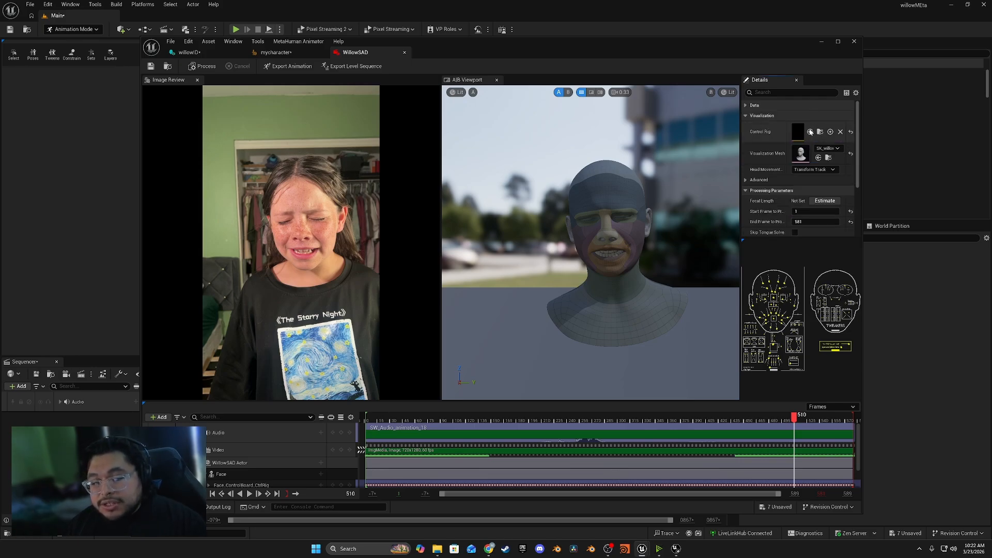
{"action": "left_click", "coordinate": [809, 116]}
{"action": "left_click", "coordinate": [811, 123]}
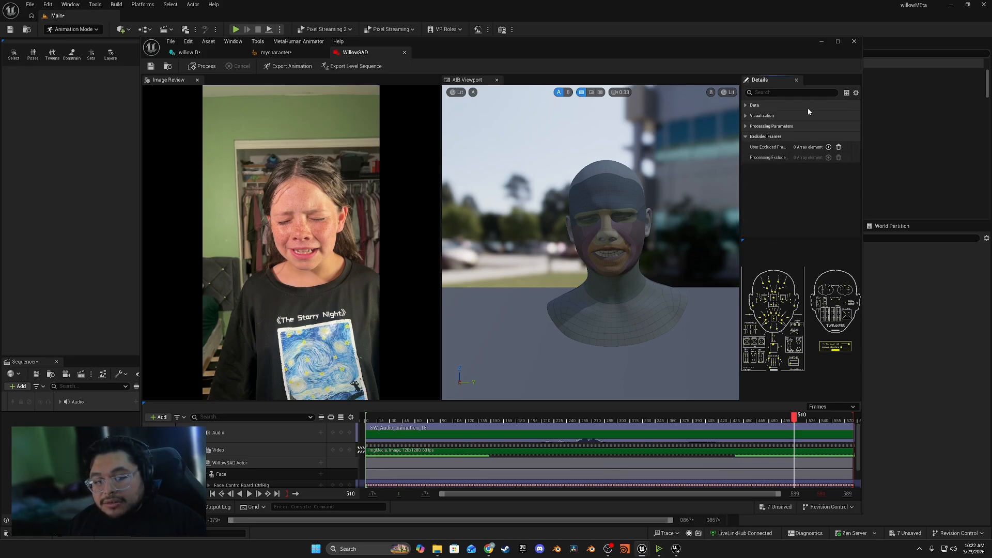
{"action": "left_click", "coordinate": [808, 106]}
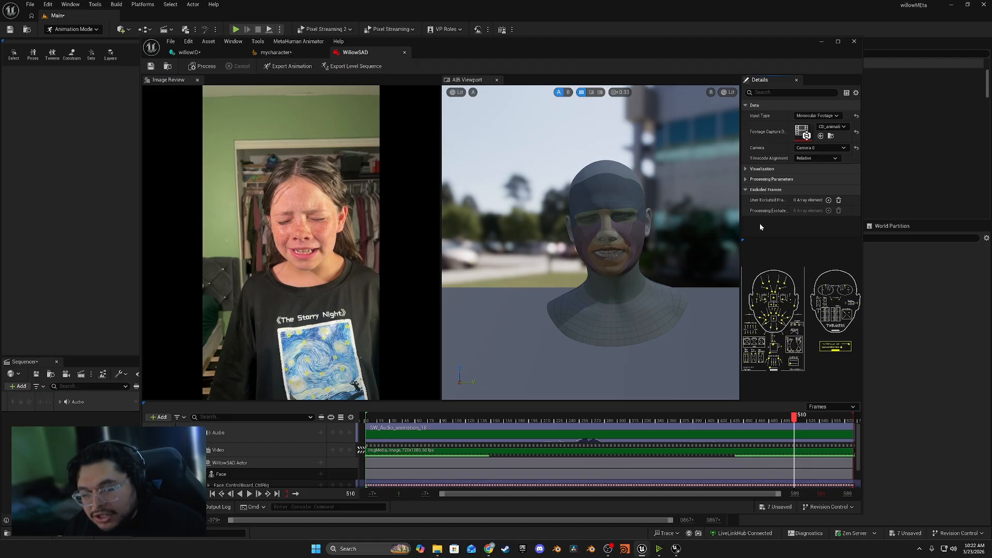
{"action": "left_click", "coordinate": [783, 170]}
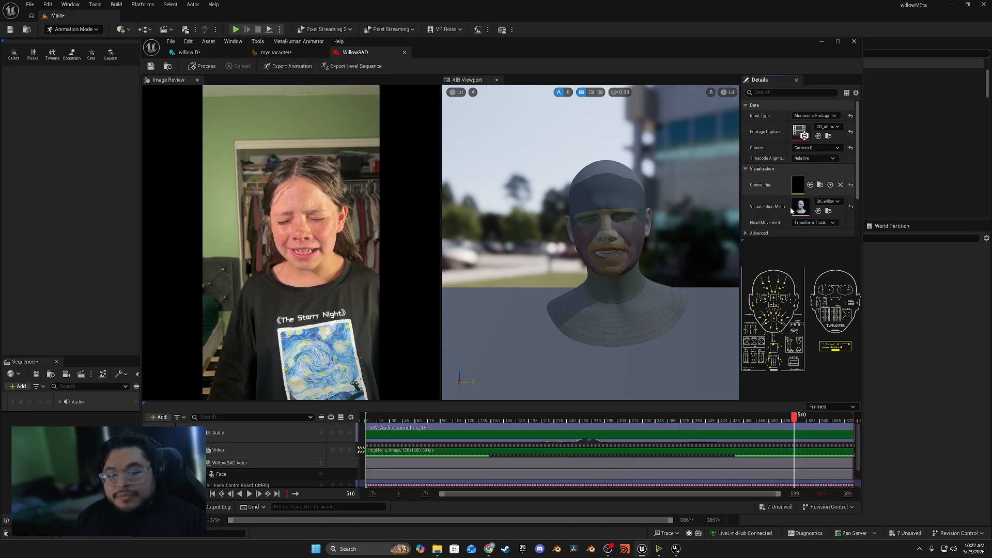
{"action": "left_click", "coordinate": [828, 201]}
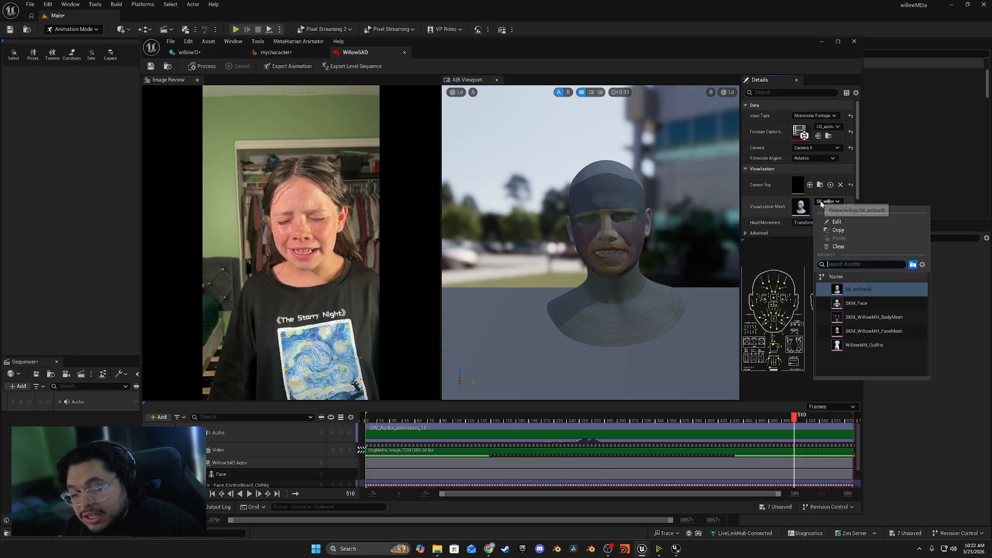
{"action": "left_click", "coordinate": [783, 104]}
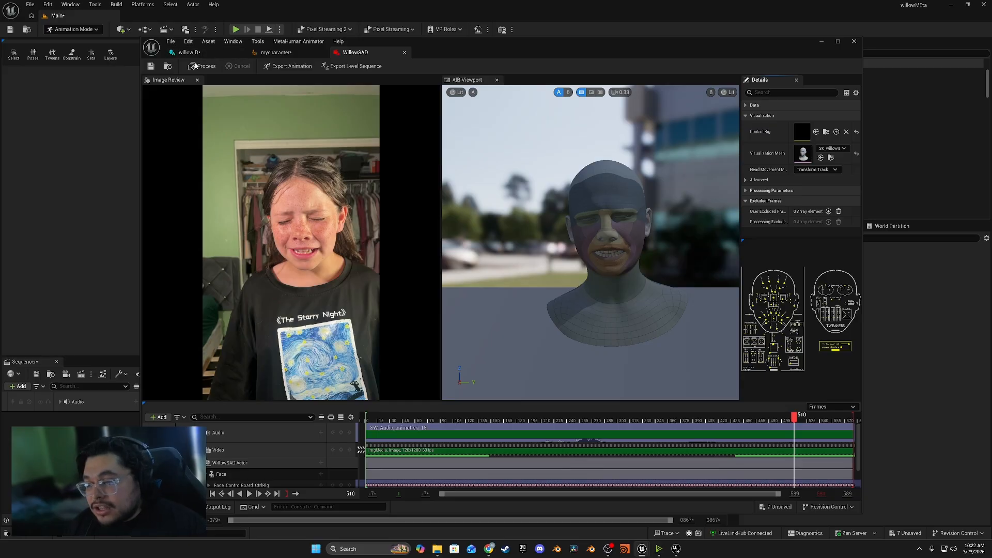
- Scrub through the WillowSAD performance timeline to compare the footage with the solved facial animation
{"action": "left_click", "coordinate": [383, 420]}
{"action": "left_click_drag", "start_coordinate": [402, 422], "coordinate": [568, 419]}
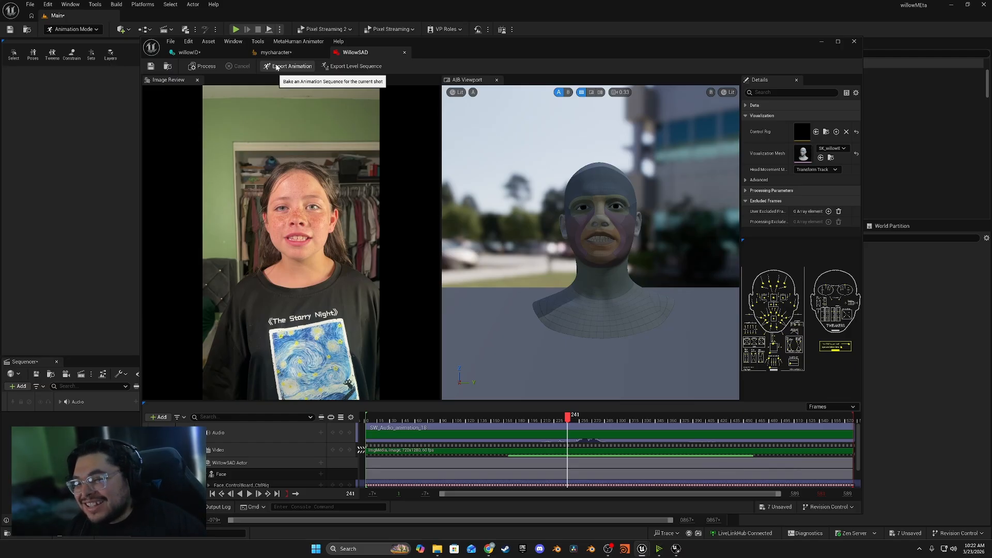
{"action": "left_click", "coordinate": [385, 422]}
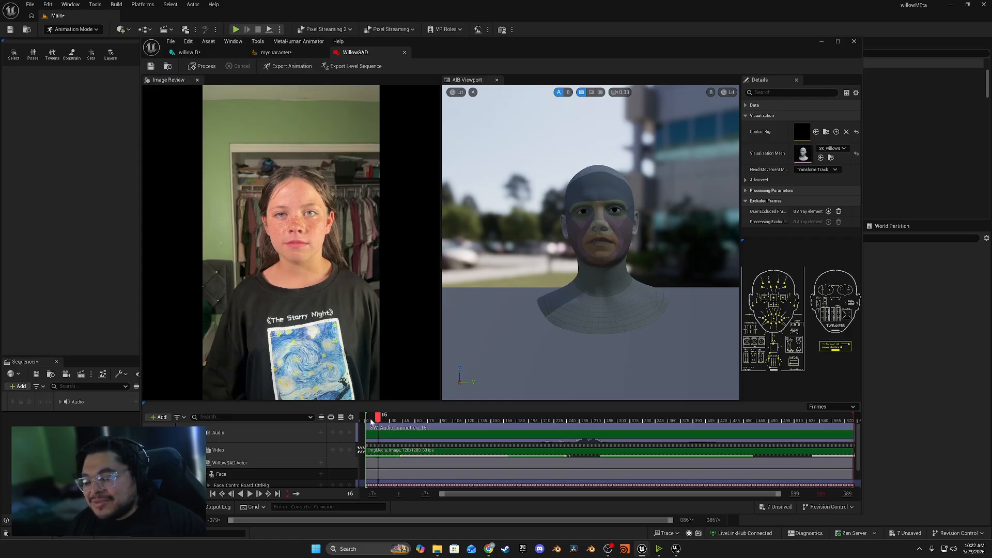
{"action": "left_click", "coordinate": [414, 420]}
{"action": "left_click_drag", "start_coordinate": [433, 420], "coordinate": [533, 415]}
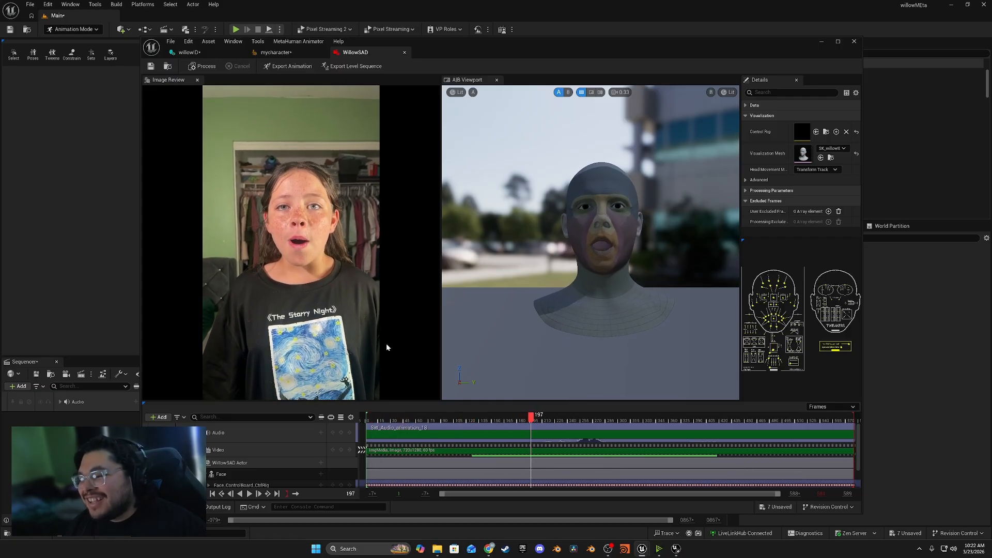
- Export the performance as animation sequence AS_WillowSAD in the willow folder, with Face_Archetype_Skeleton as target skeleton and the Processing Range as export range
{"action": "left_click", "coordinate": [290, 67]}
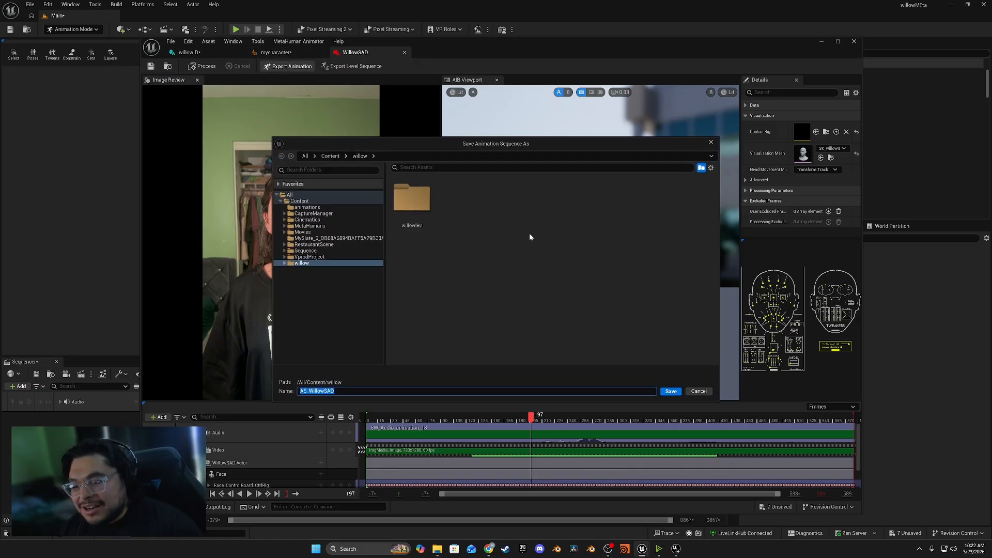
{"action": "left_click", "coordinate": [671, 391]}
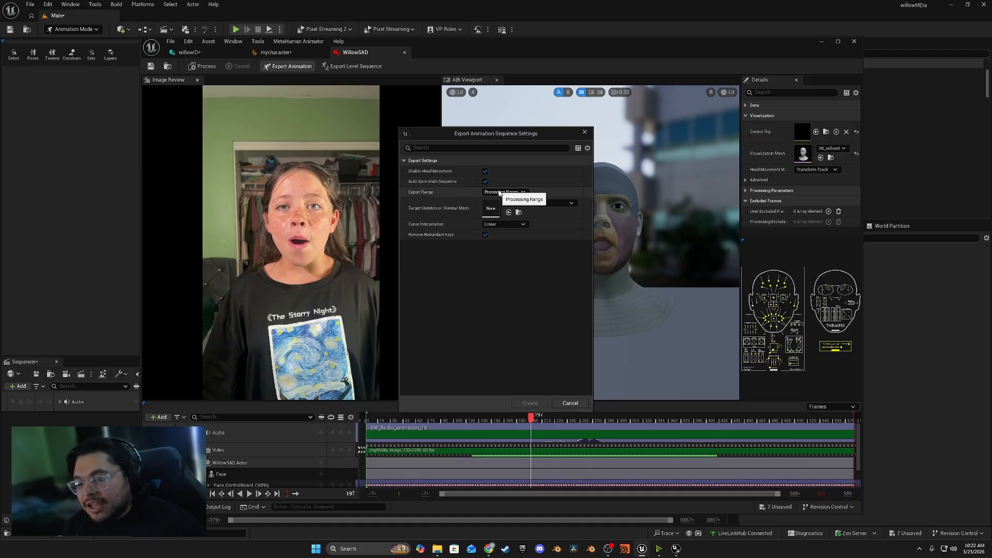
{"action": "left_click", "coordinate": [537, 203]}
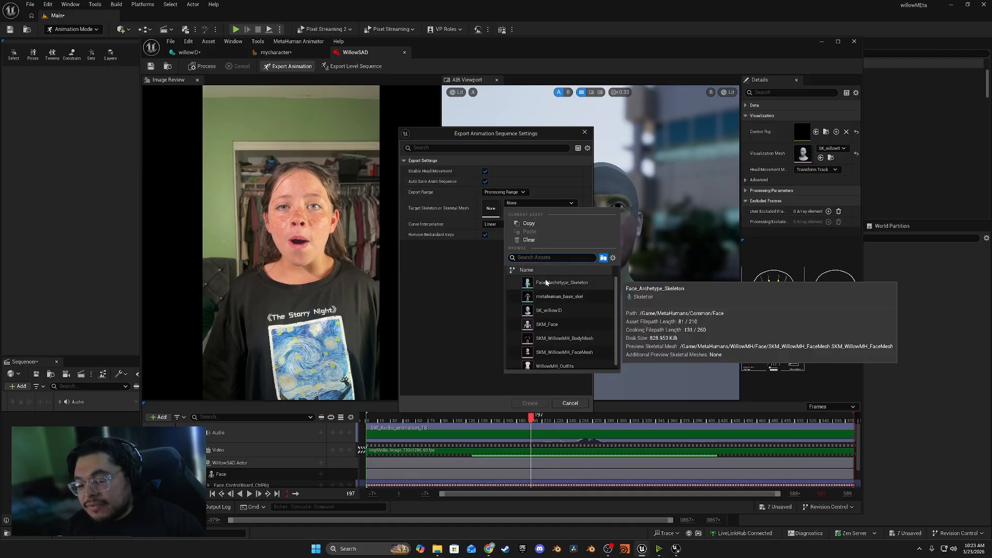
{"action": "left_click", "coordinate": [556, 283]}
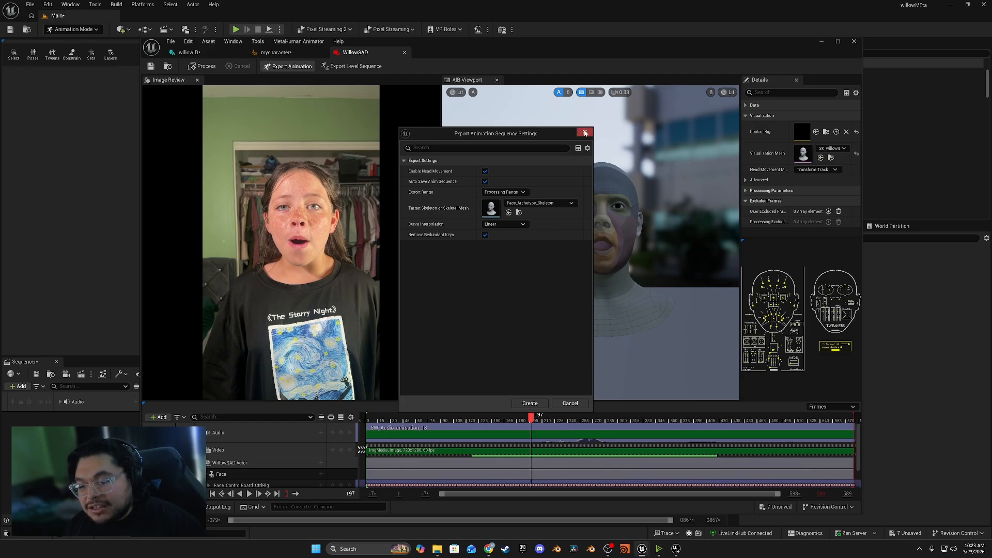
{"action": "left_click", "coordinate": [529, 403]}
- Return to the willowlvl sequence, move the playhead to frame 15, and add BP_WillowMH as an actor track
{"action": "left_click", "coordinate": [290, 515]}
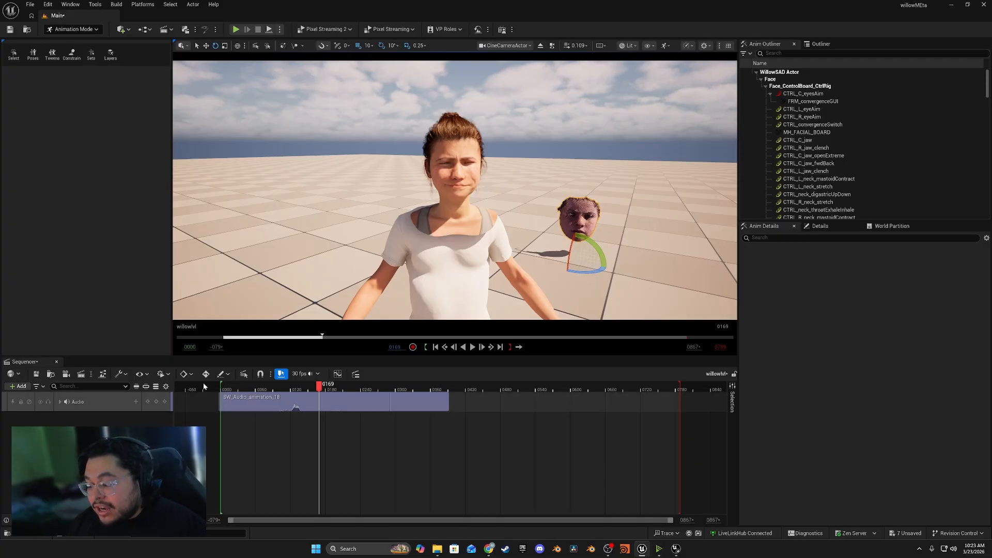
{"action": "mouse_move", "coordinate": [227, 388]}
{"action": "left_mouse_down"}
{"action": "mouse_move", "coordinate": [326, 391]}
{"action": "mouse_move", "coordinate": [229, 389]}
{"action": "left_mouse_up"}
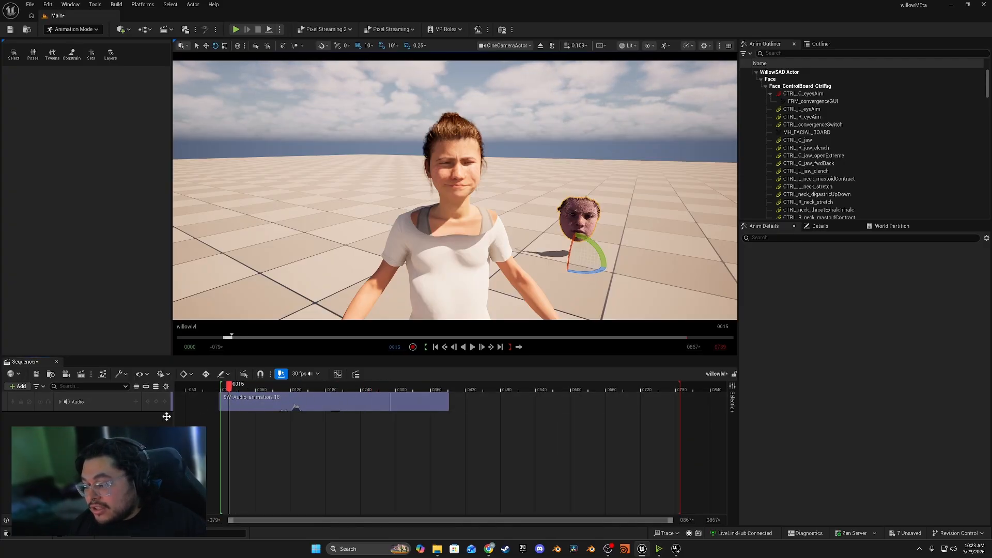
{"action": "left_click", "coordinate": [18, 386]}
{"action": "mouse_move", "coordinate": [61, 237]}
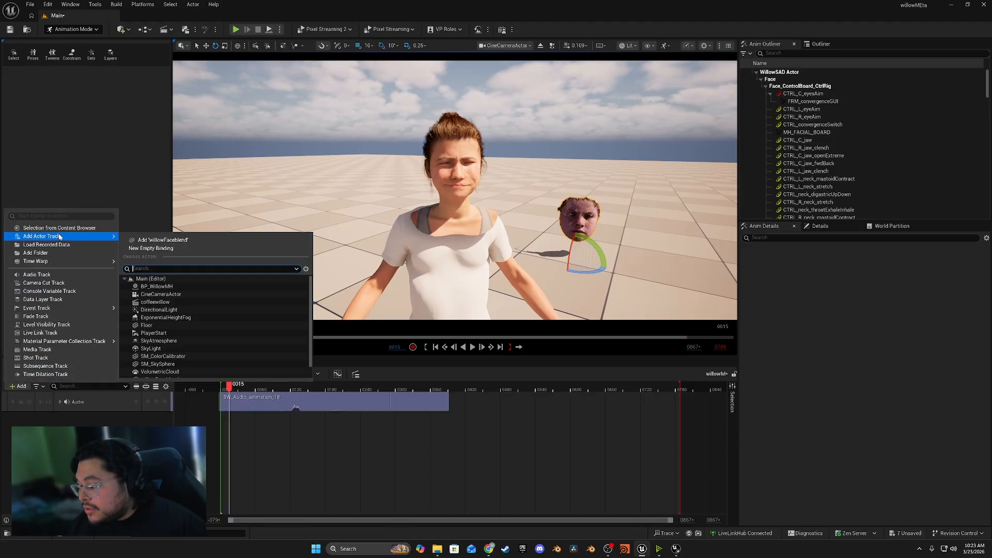
{"action": "left_click", "coordinate": [162, 286]}
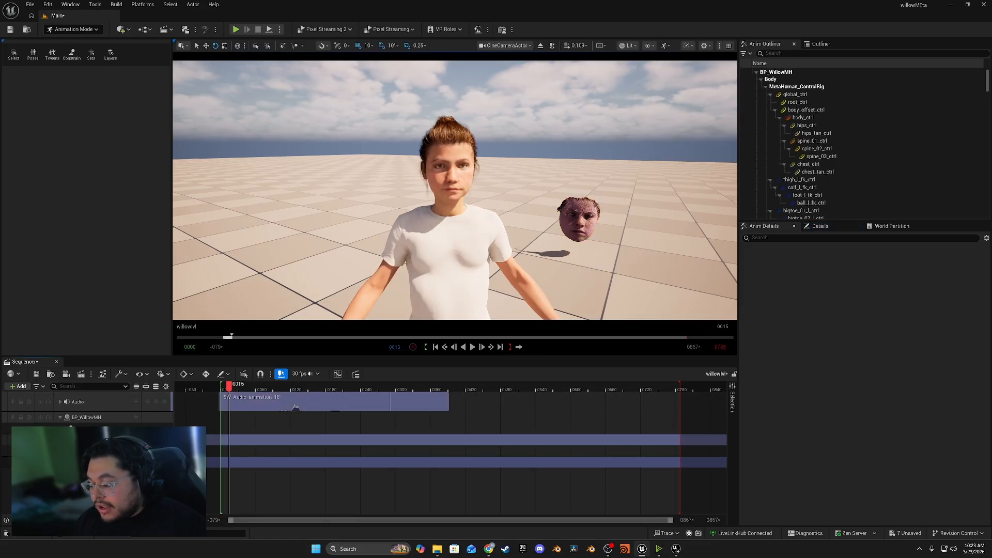
- Delete the face and body control rig tracks under BP_WillowMH in the sequence
{"action": "left_click", "coordinate": [78, 463]}
{"action": "key", "text": "Delete"}
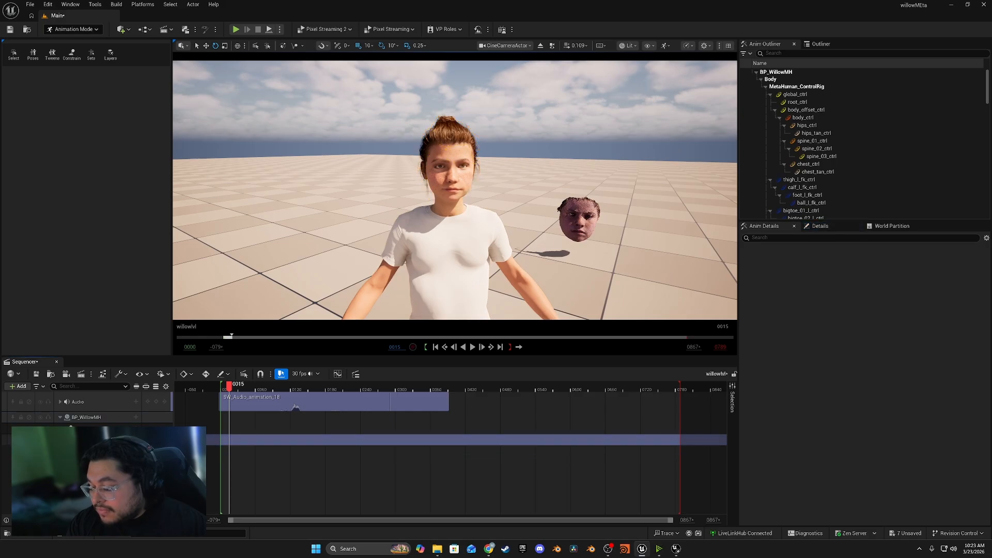
{"action": "left_click", "coordinate": [78, 439]}
{"action": "key", "text": "Delete"}
- Add the AS_WillowSAD animation to the Body component track of BP_WillowMH
{"action": "left_click", "coordinate": [77, 429]}
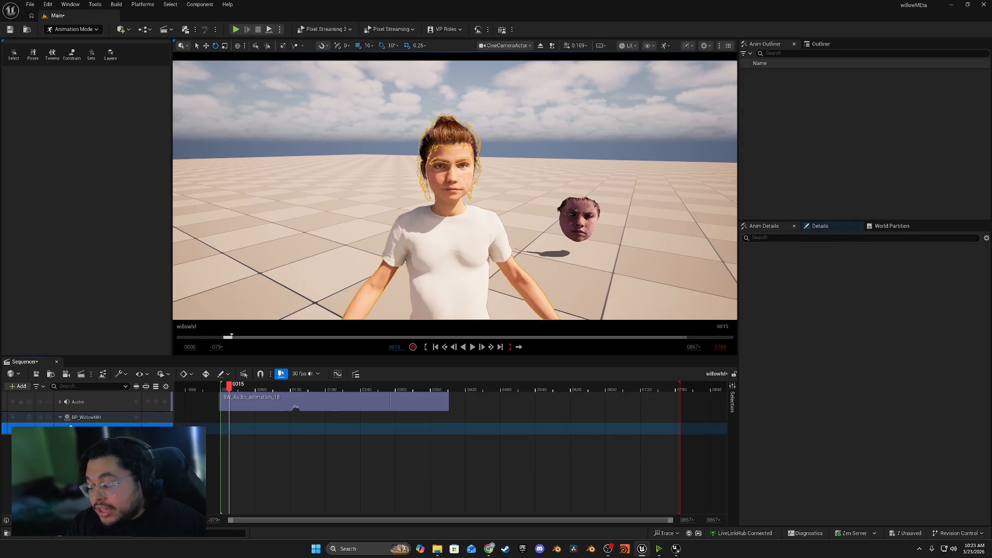
{"action": "left_click", "coordinate": [136, 429]}
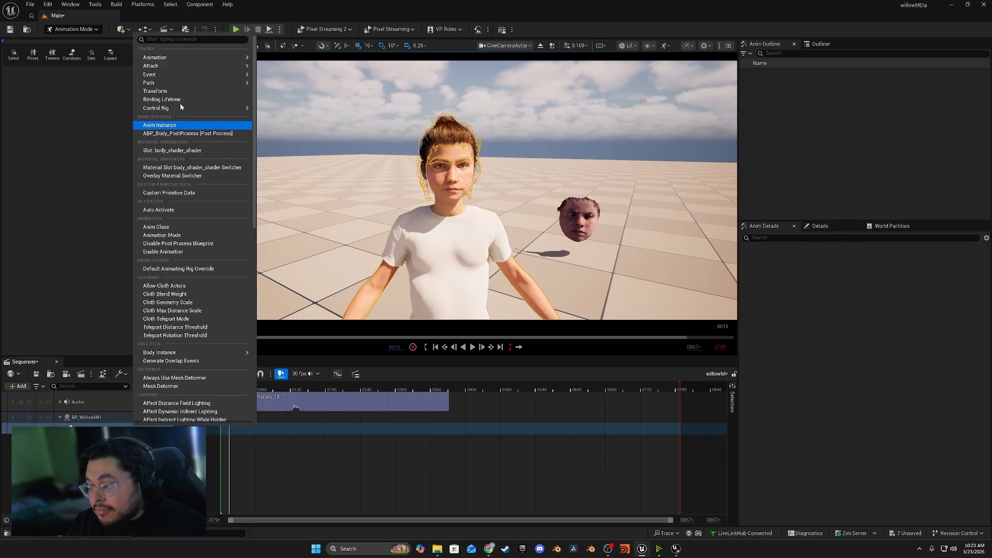
{"action": "mouse_move", "coordinate": [155, 58]}
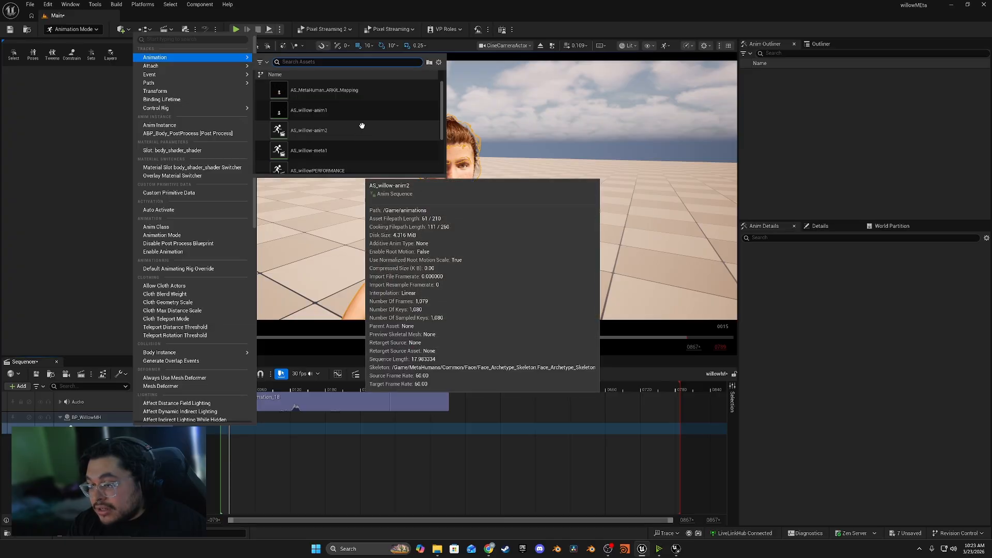
{"action": "scroll", "coordinate": [376, 126], "scroll_direction": "down", "scroll_amount": 2}
{"action": "scroll", "coordinate": [377, 134], "scroll_direction": "down", "scroll_amount": 1}
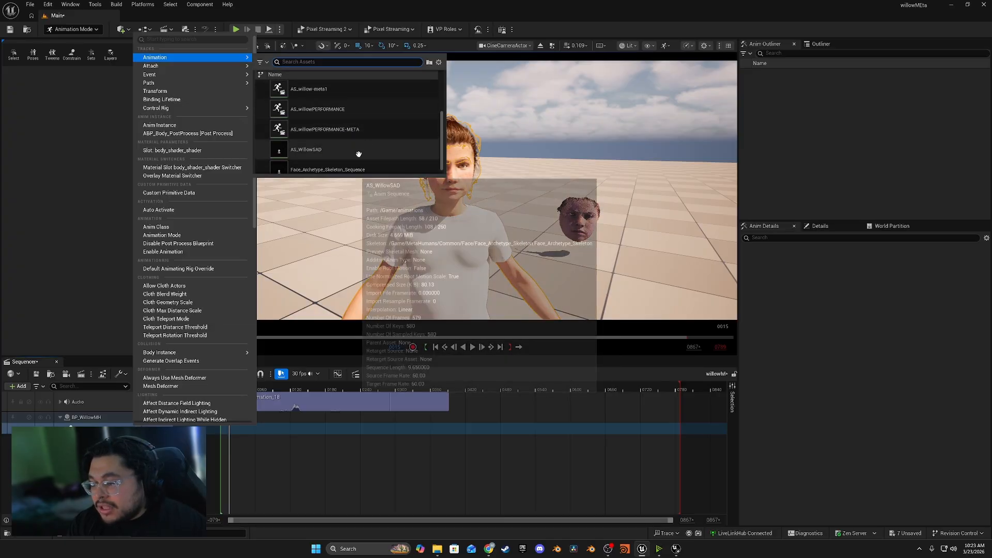
{"action": "left_click", "coordinate": [359, 154]}
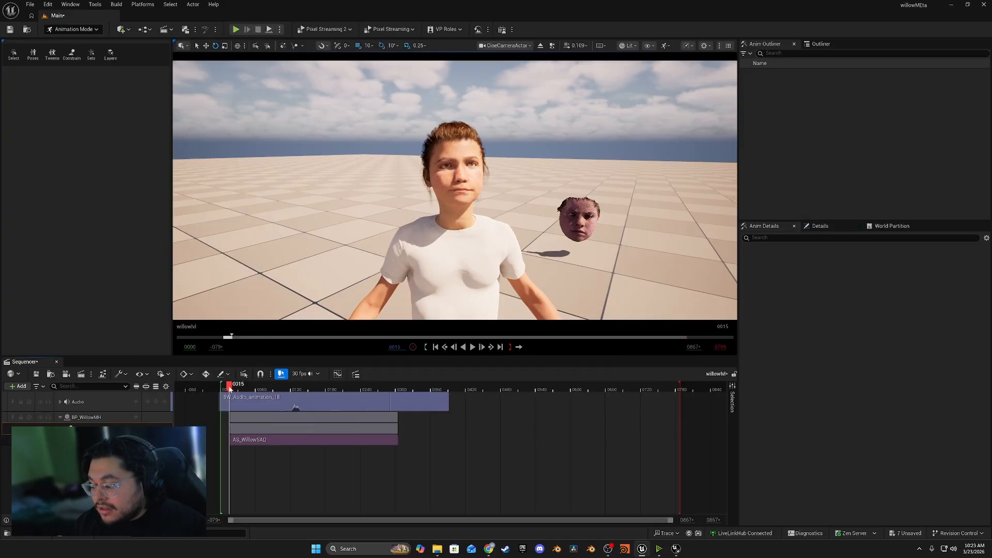
- Move the AS_WillowSAD clip to start at frame 0 with the audio, and scrub the sequence to review the animation
{"action": "left_click_drag", "start_coordinate": [249, 442], "coordinate": [243, 431]}
{"action": "left_click_drag", "start_coordinate": [230, 388], "coordinate": [368, 390]}
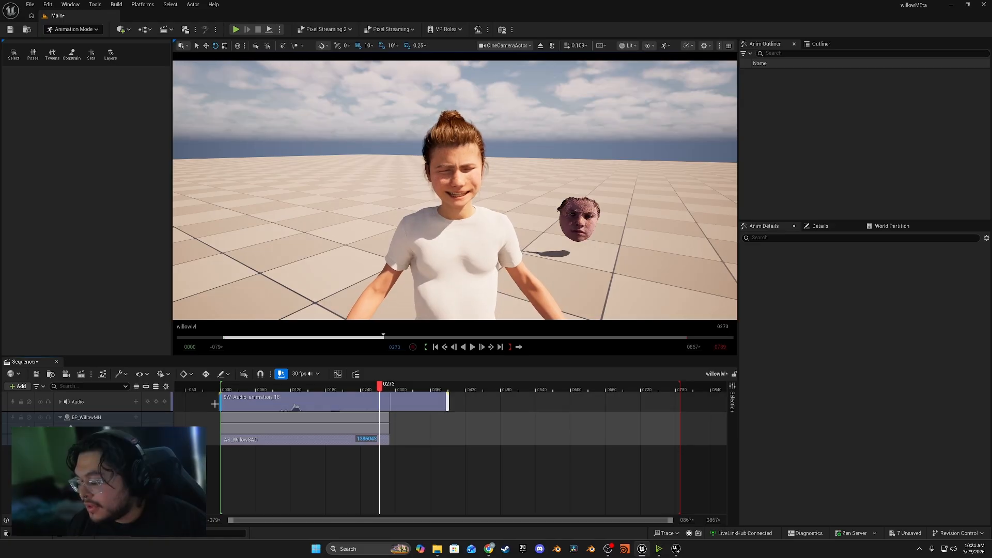
{"action": "mouse_move", "coordinate": [235, 390]}
{"action": "left_mouse_down"}
{"action": "mouse_move", "coordinate": [219, 389]}
{"action": "mouse_move", "coordinate": [379, 390]}
{"action": "left_mouse_up"}
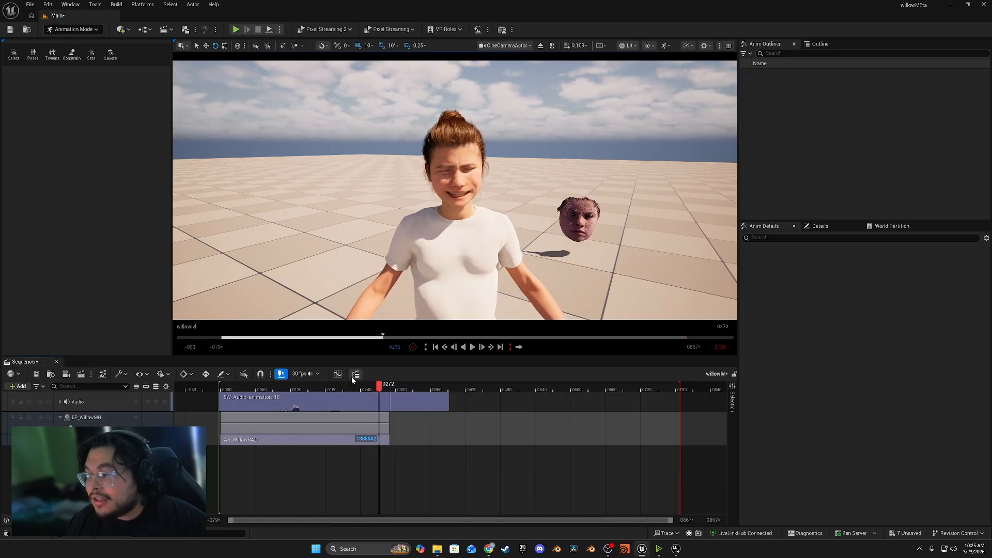